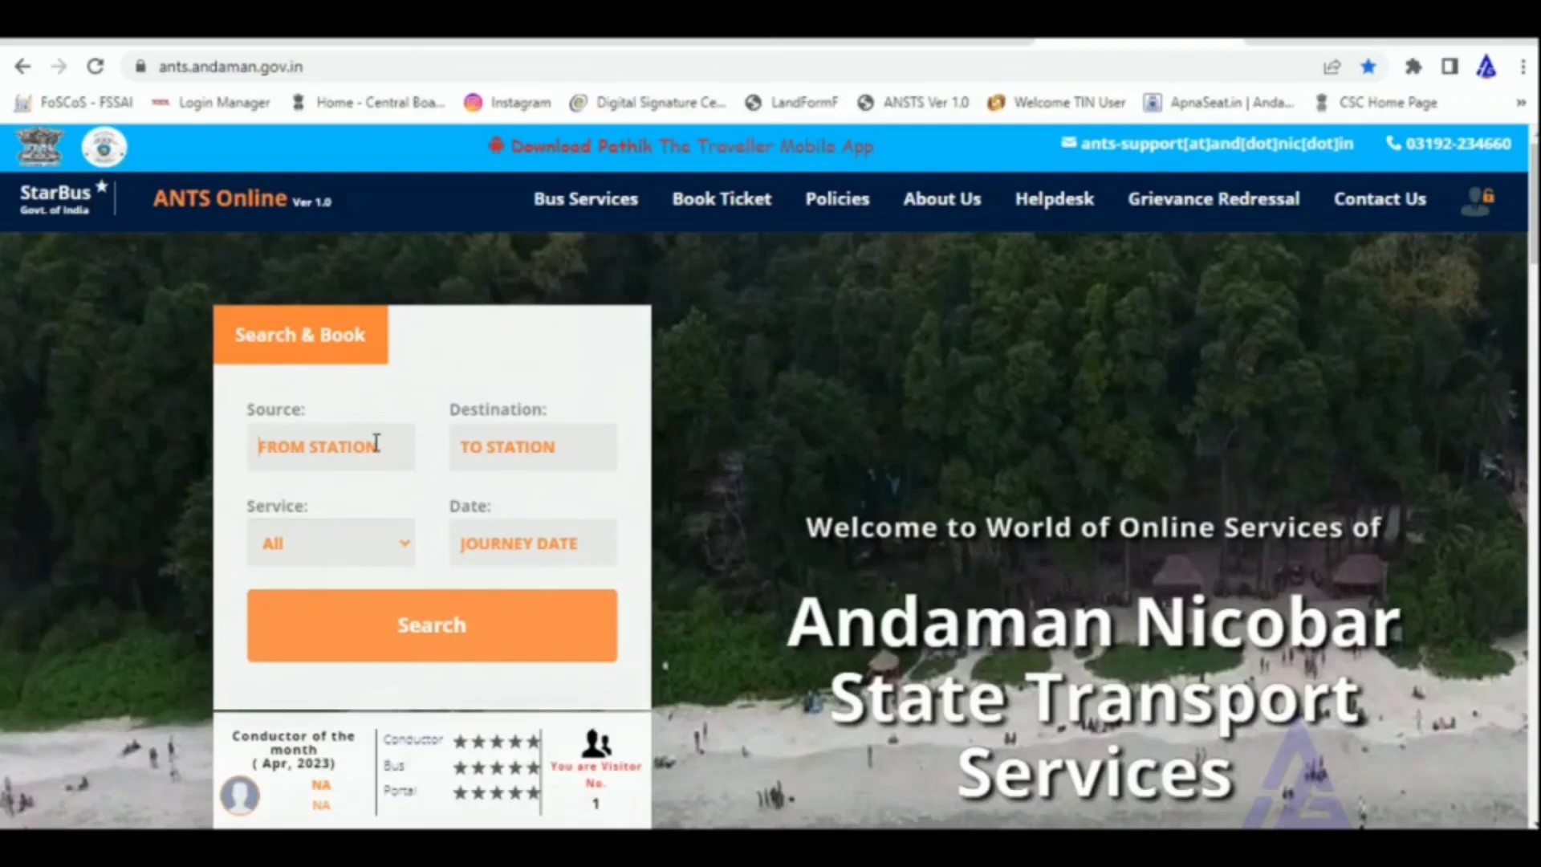
# Step: Search all bus services from NIMBUDERA to PORT BLAIR (BT) for the journey date 27/05/2023
pyautogui.write('NIMB')
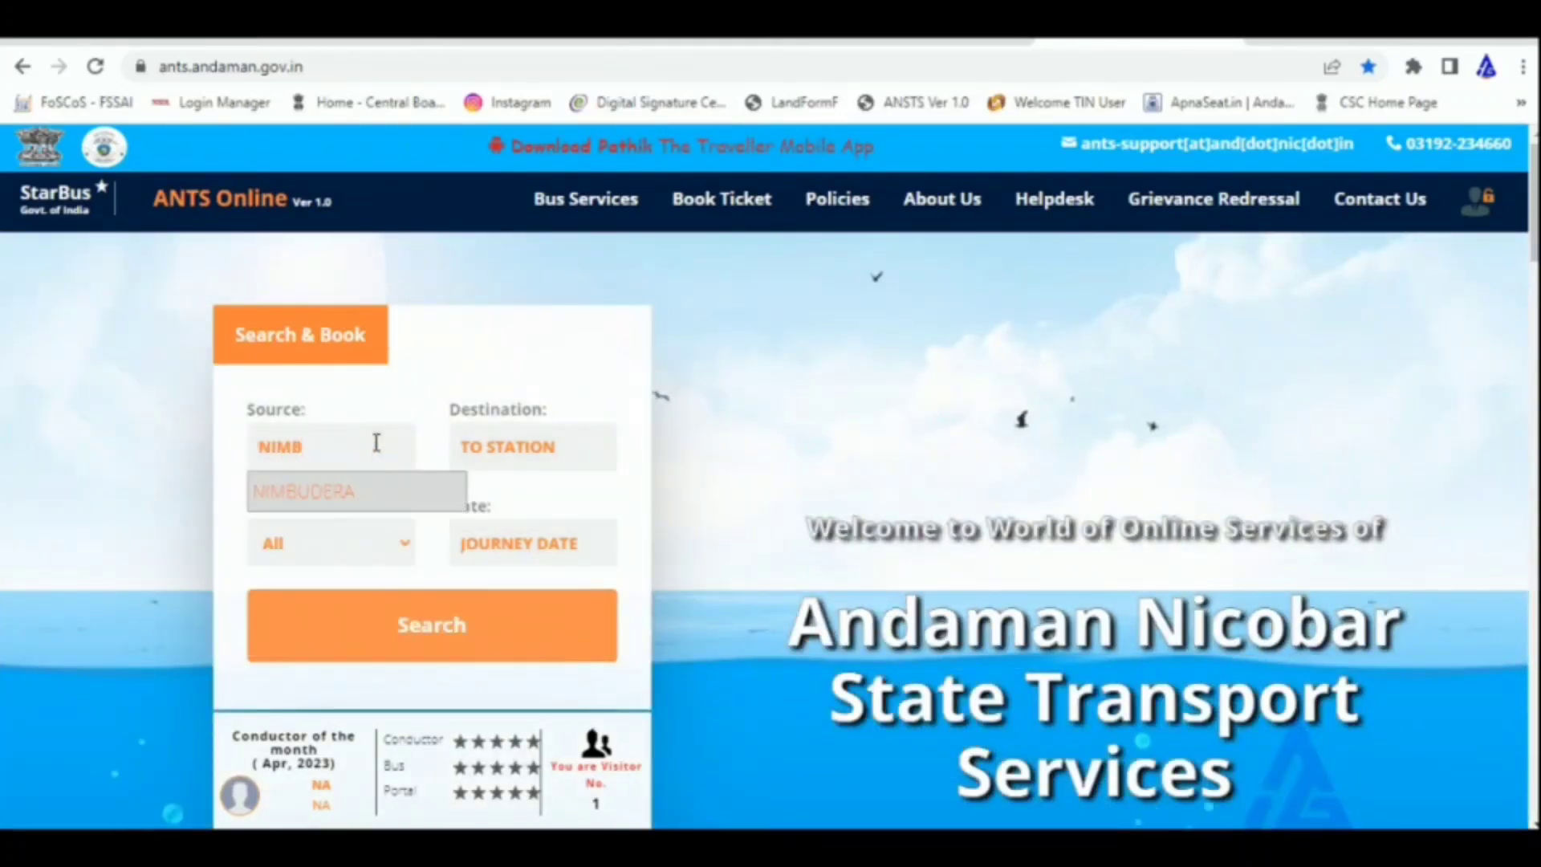
pyautogui.click(321, 491)
pyautogui.click(487, 448)
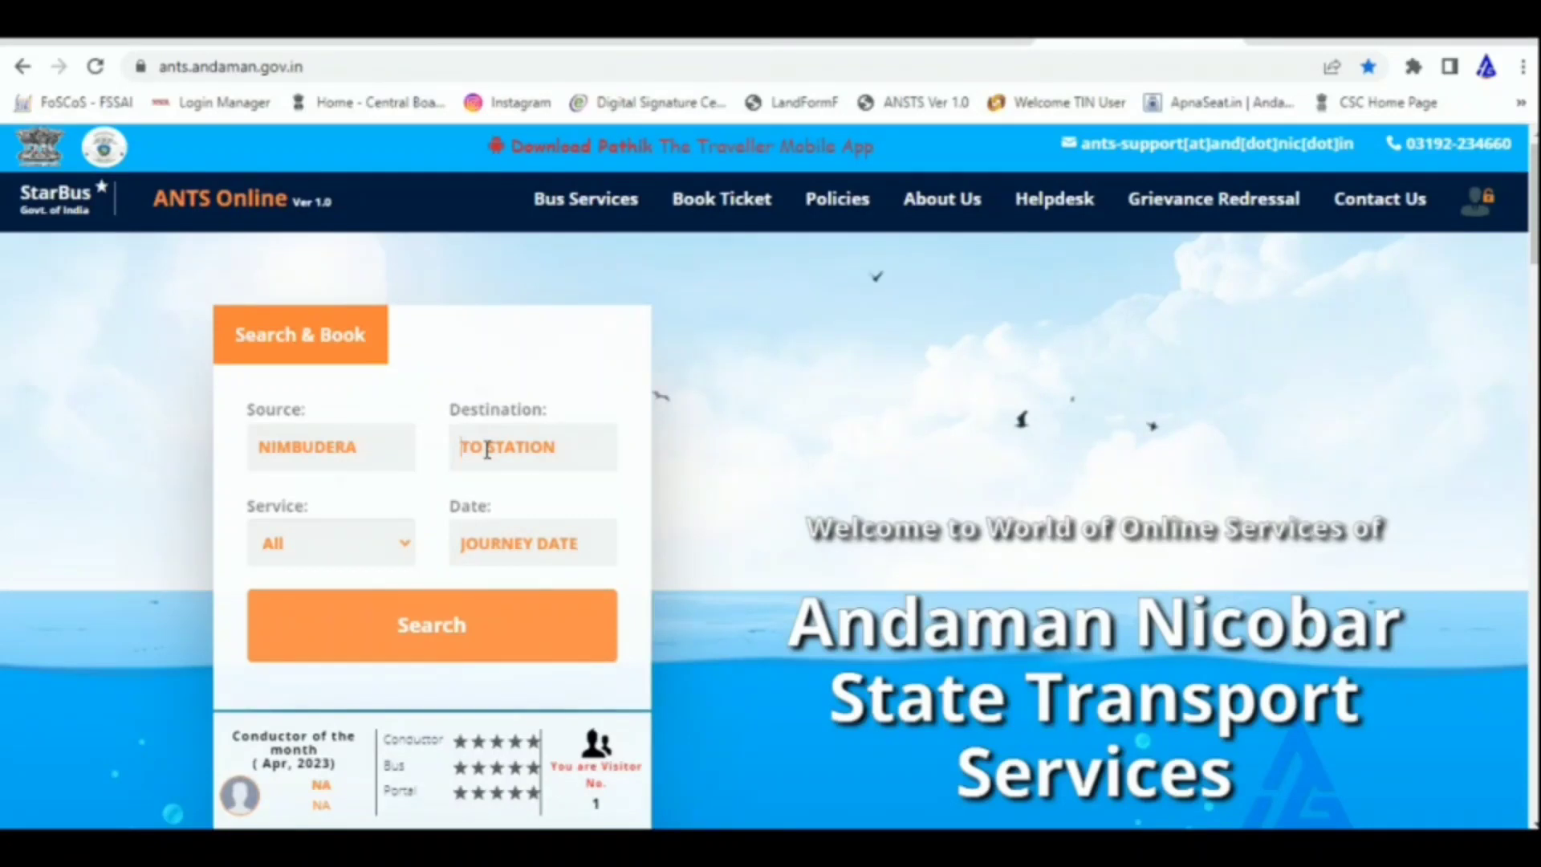
pyautogui.write('PORT')
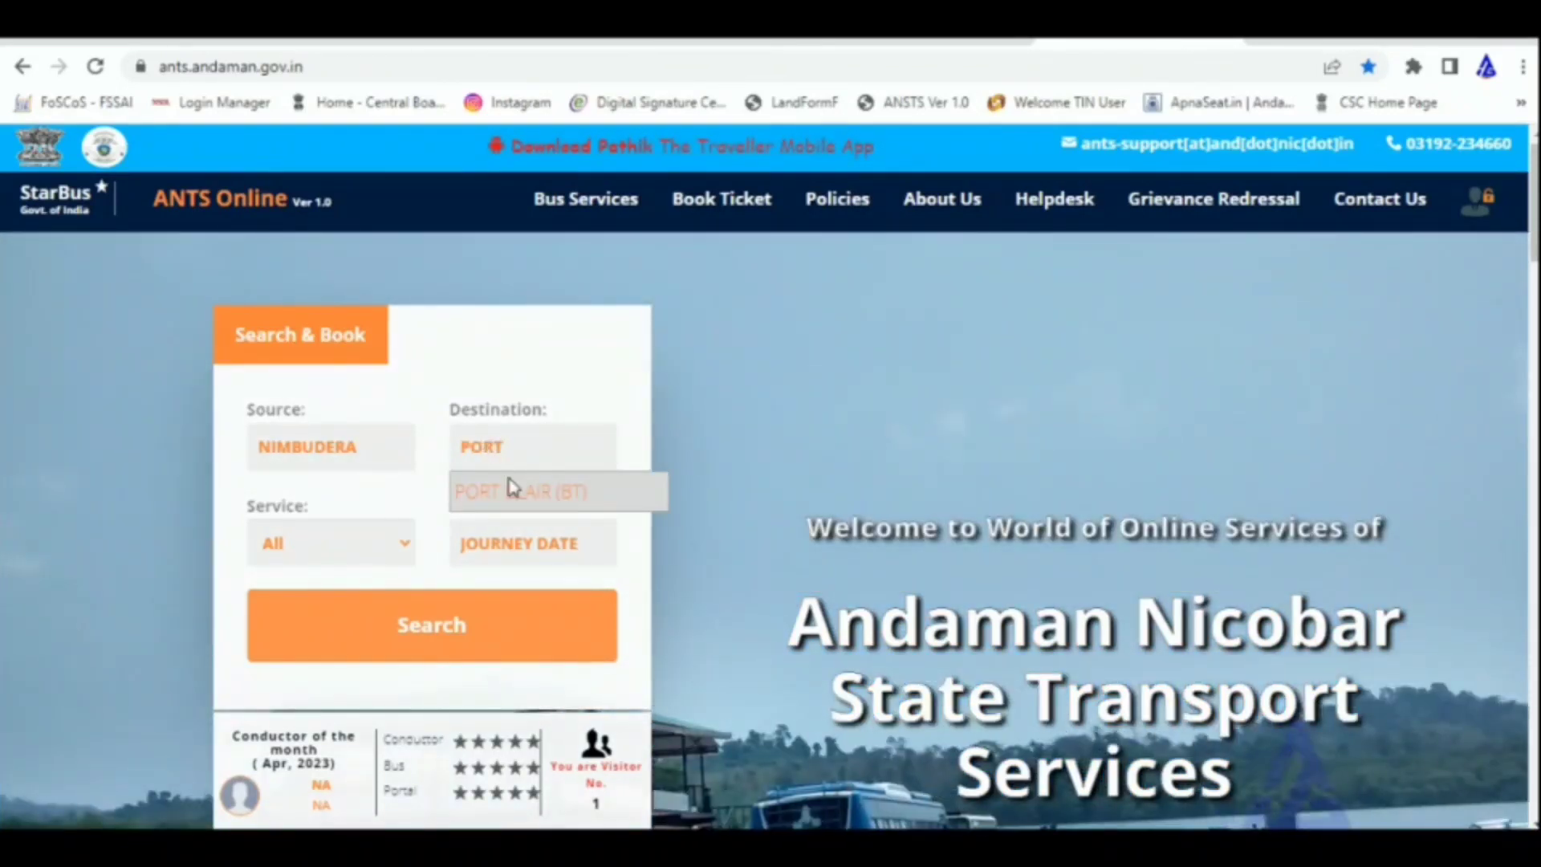
pyautogui.click(511, 490)
pyautogui.click(511, 549)
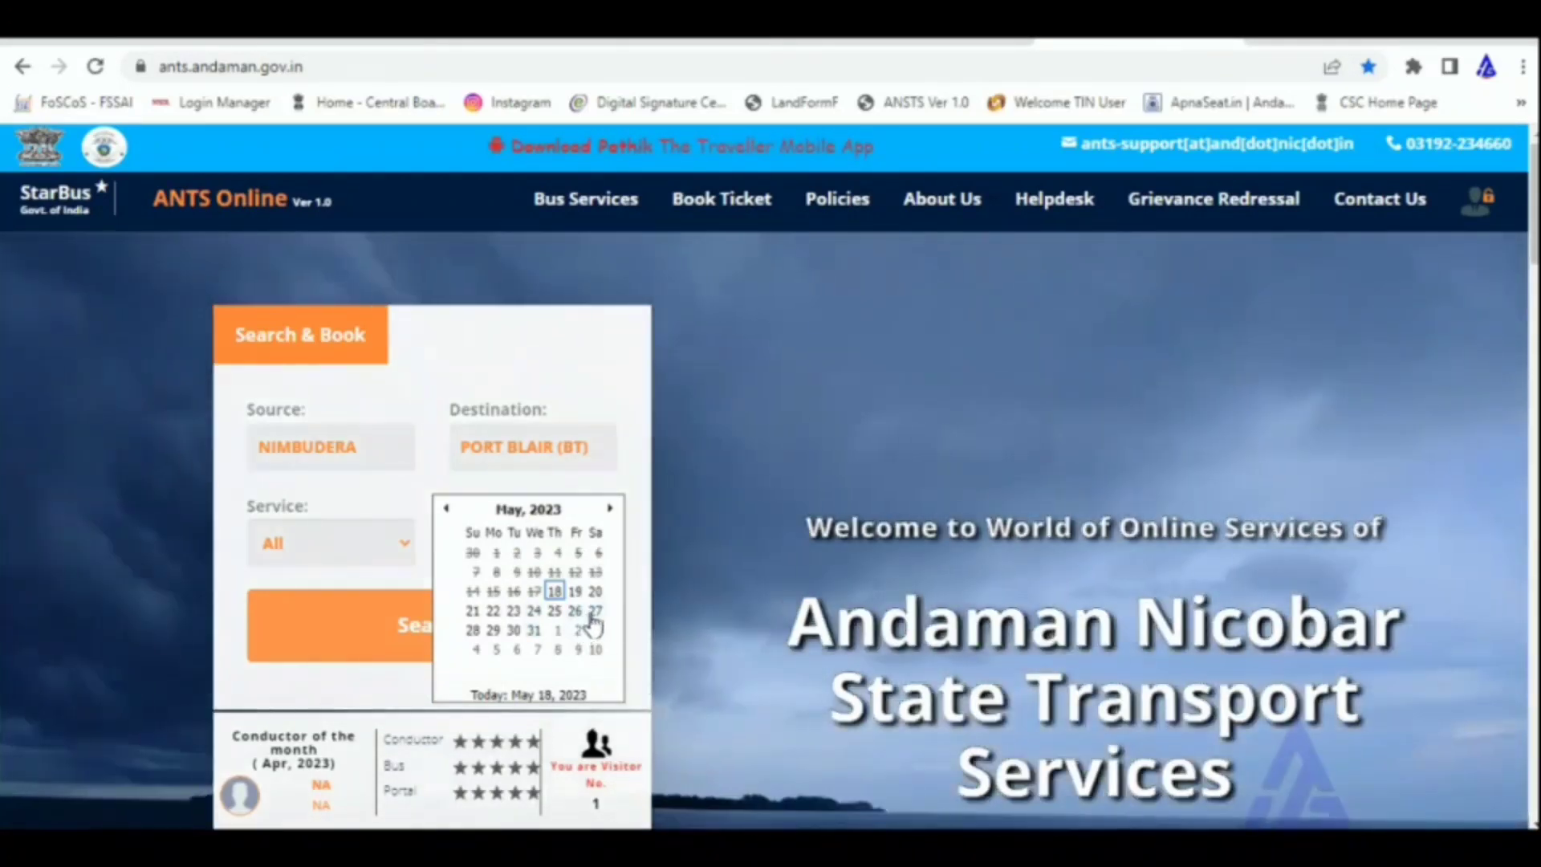
pyautogui.click(593, 614)
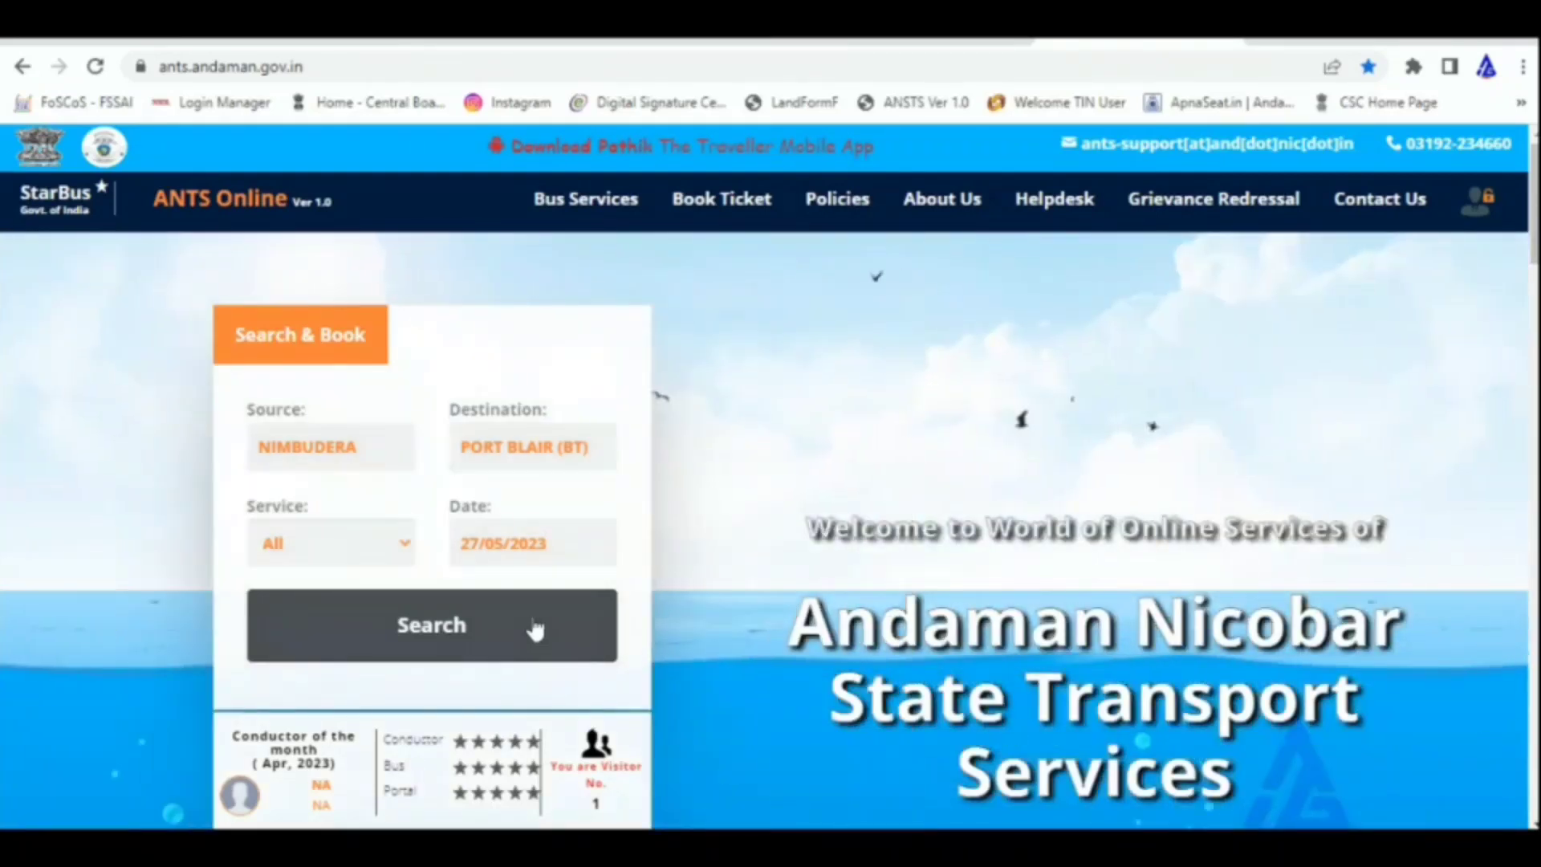
pyautogui.click(470, 636)
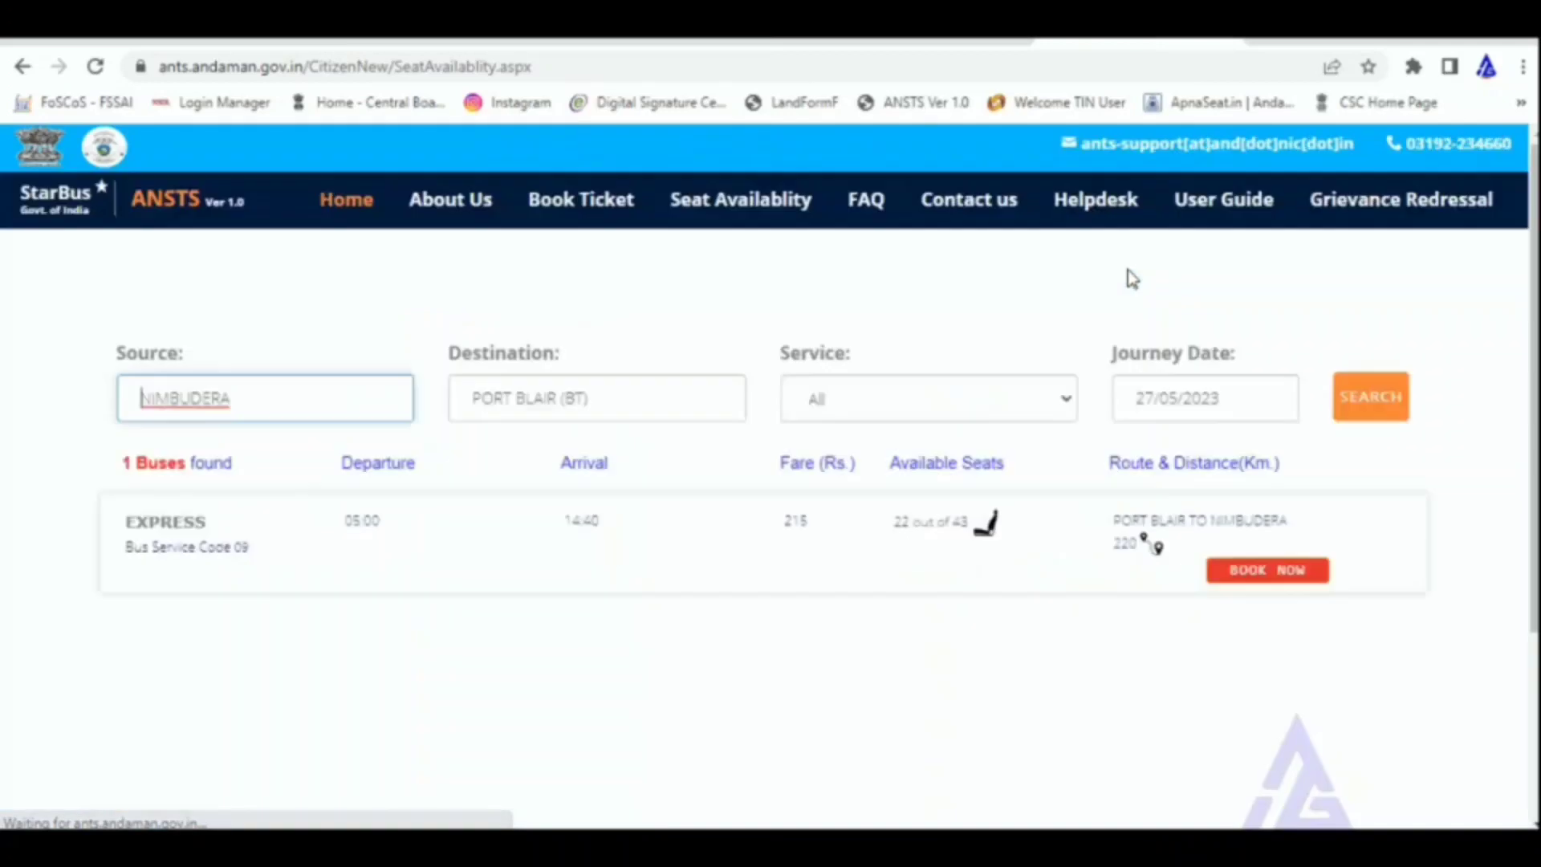
# Step: Start booking the EXPRESS bus found for 27/05/2023 and log in as a registered user
pyautogui.moveTo(905, 524)
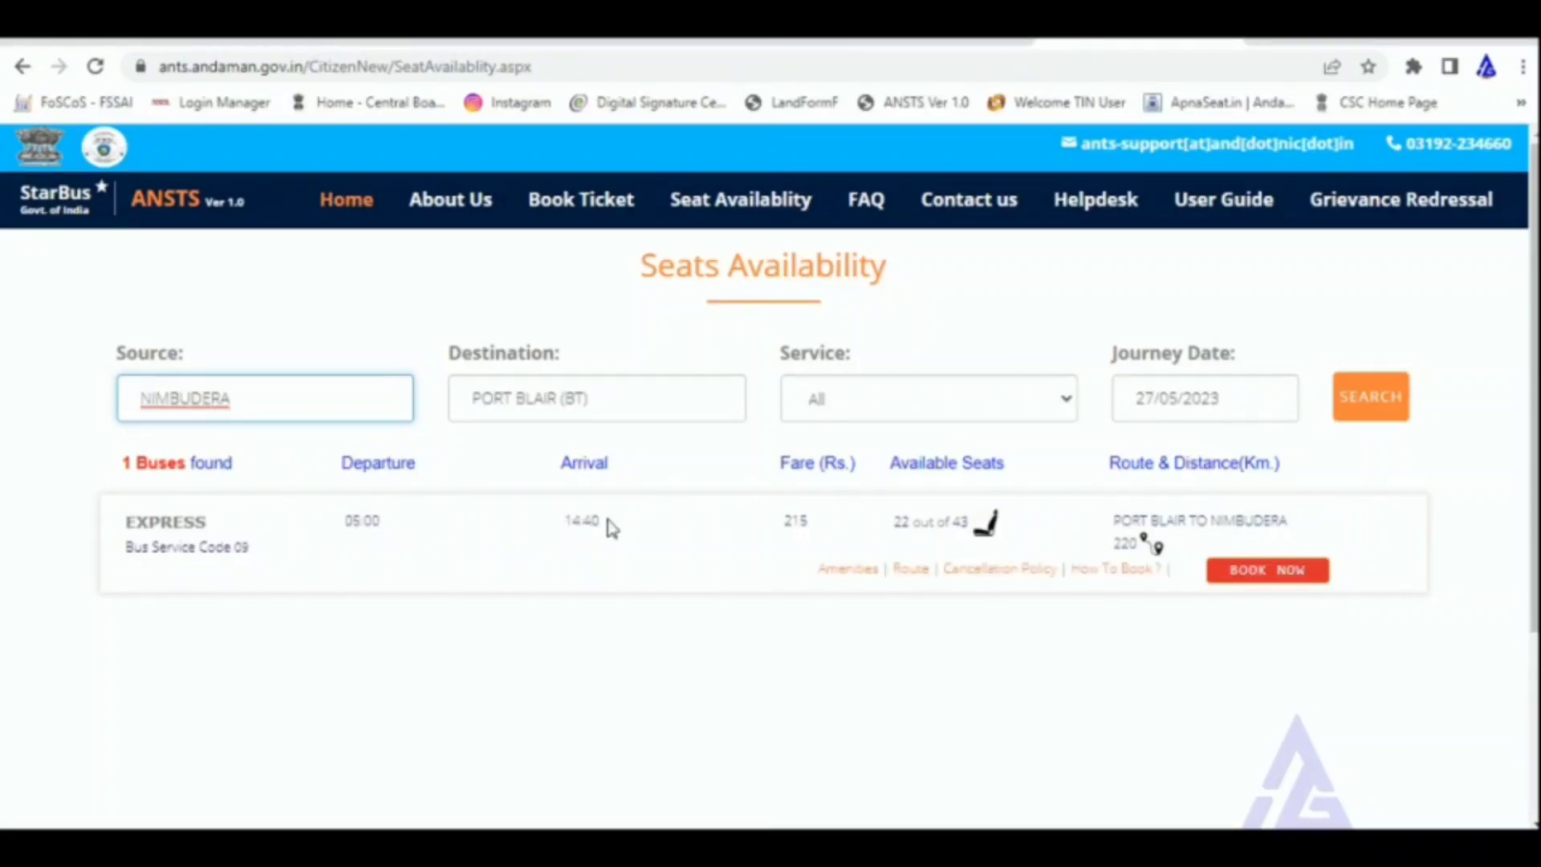
pyautogui.moveTo(784, 522); pyautogui.dragTo(829, 532)
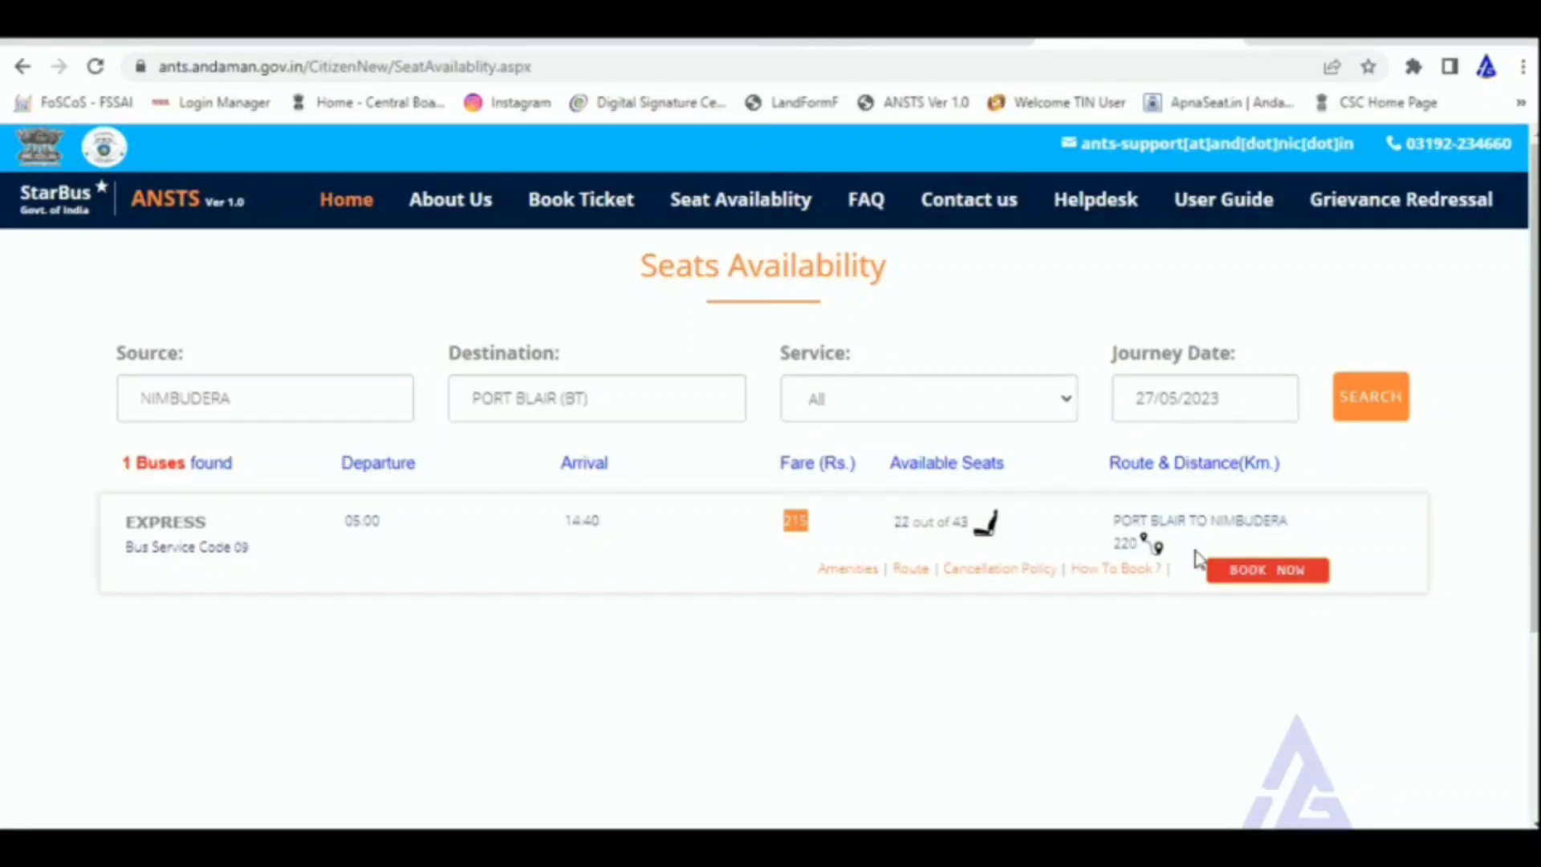
pyautogui.click(1256, 580)
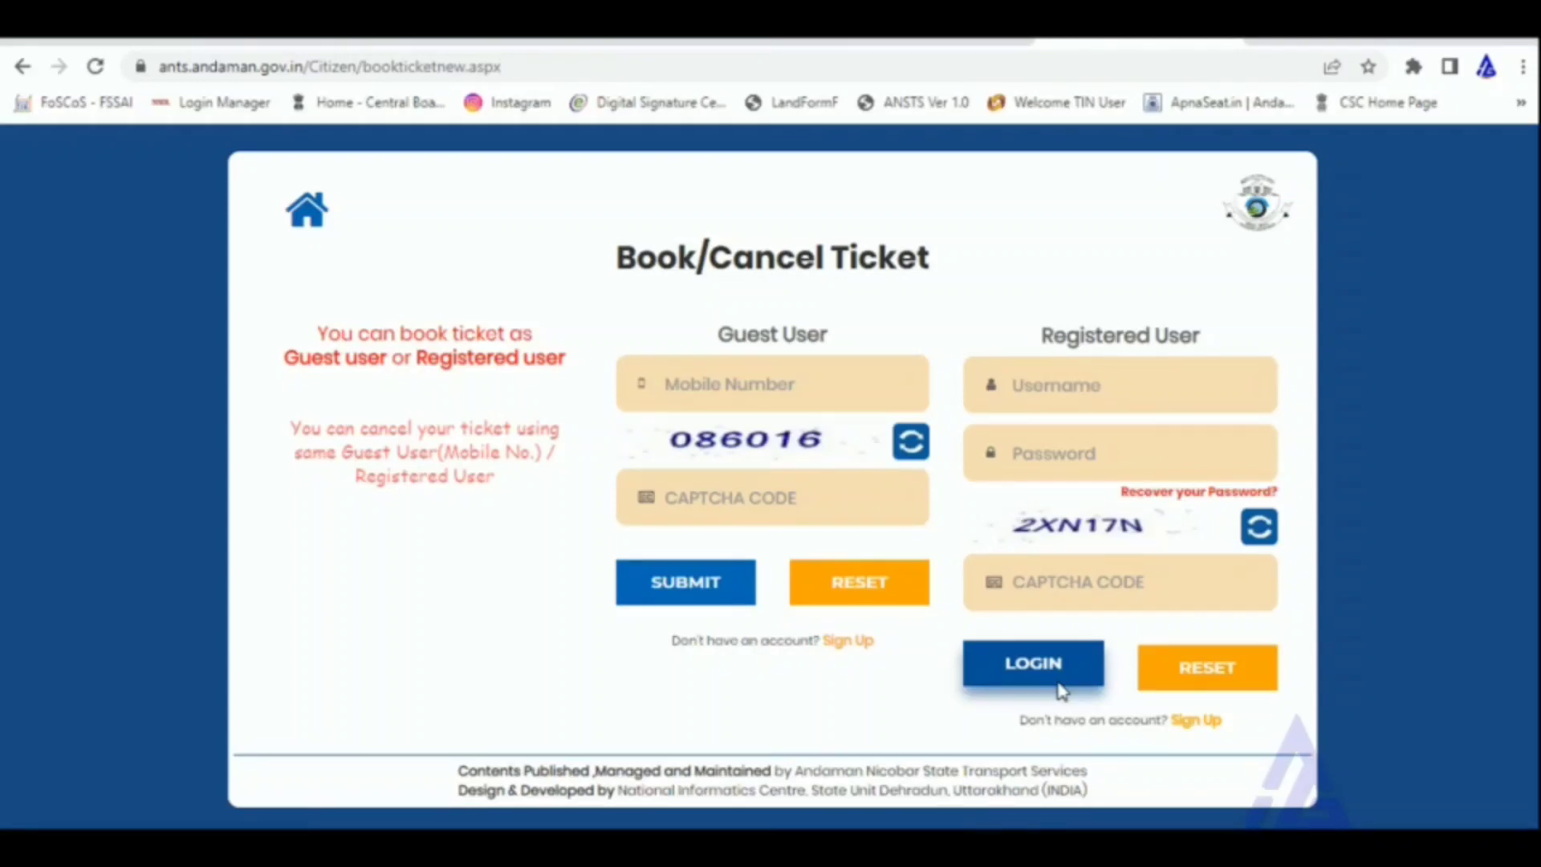
pyautogui.click(1034, 664)
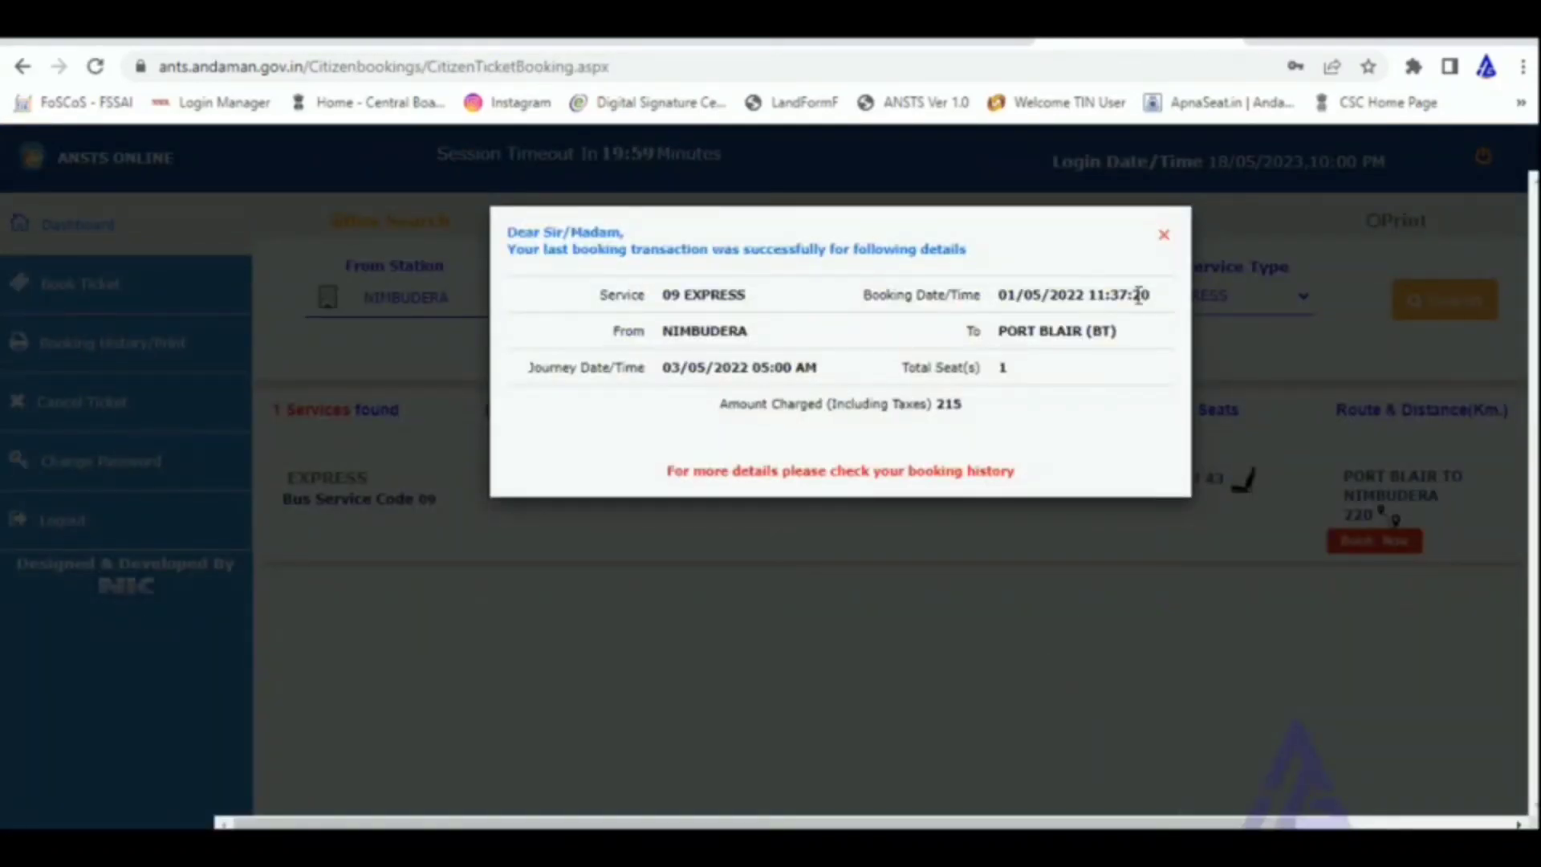
# Step: Dismiss the last-booking notice, then book one seat on the EXPRESS service, choosing seat 9 on the seat map
pyautogui.click(1156, 244)
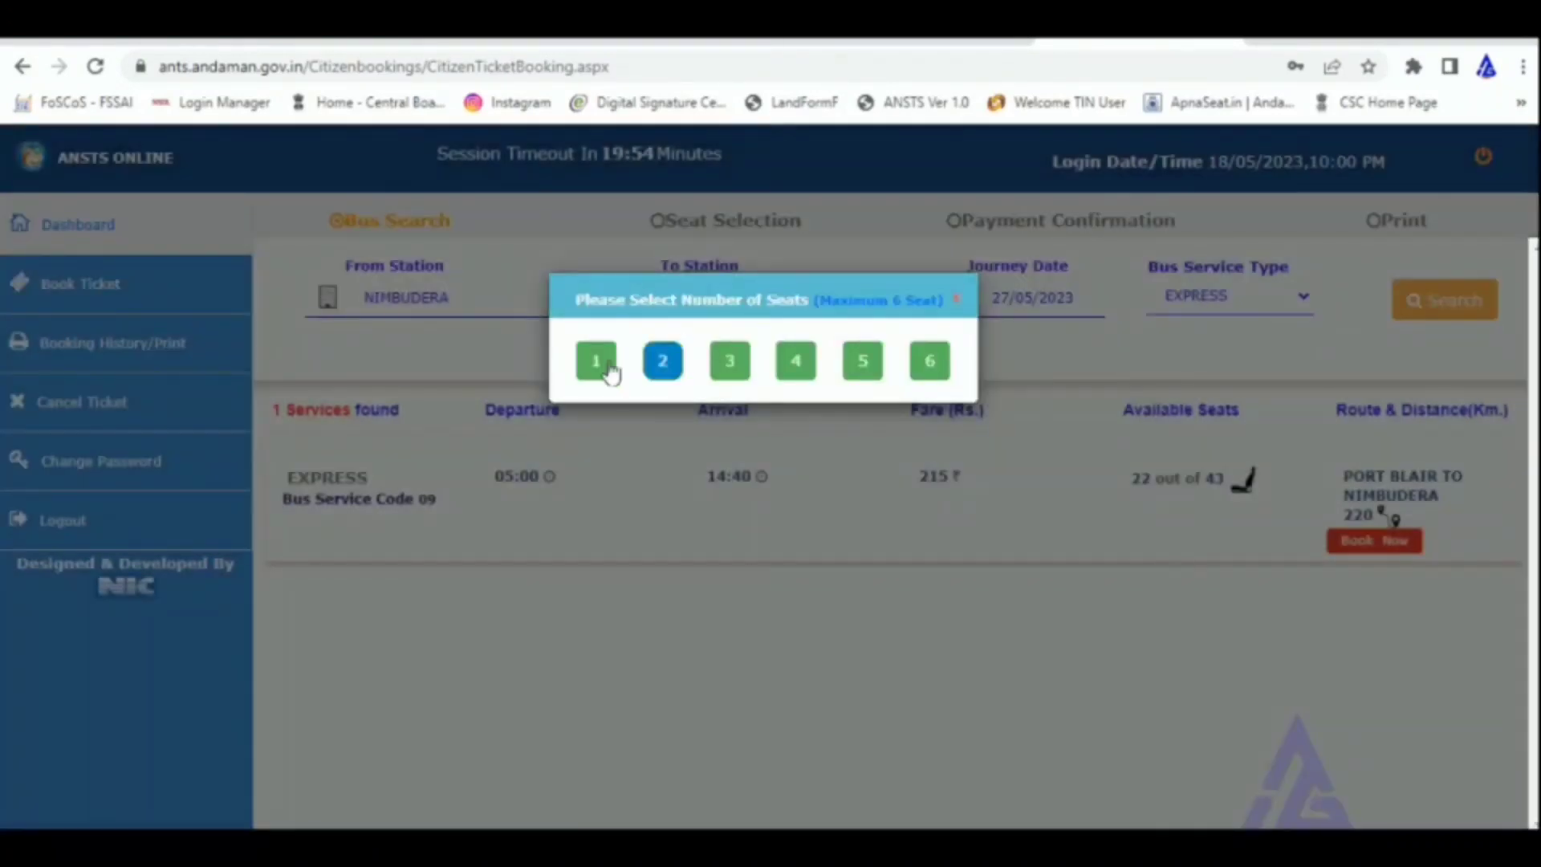
pyautogui.click(604, 367)
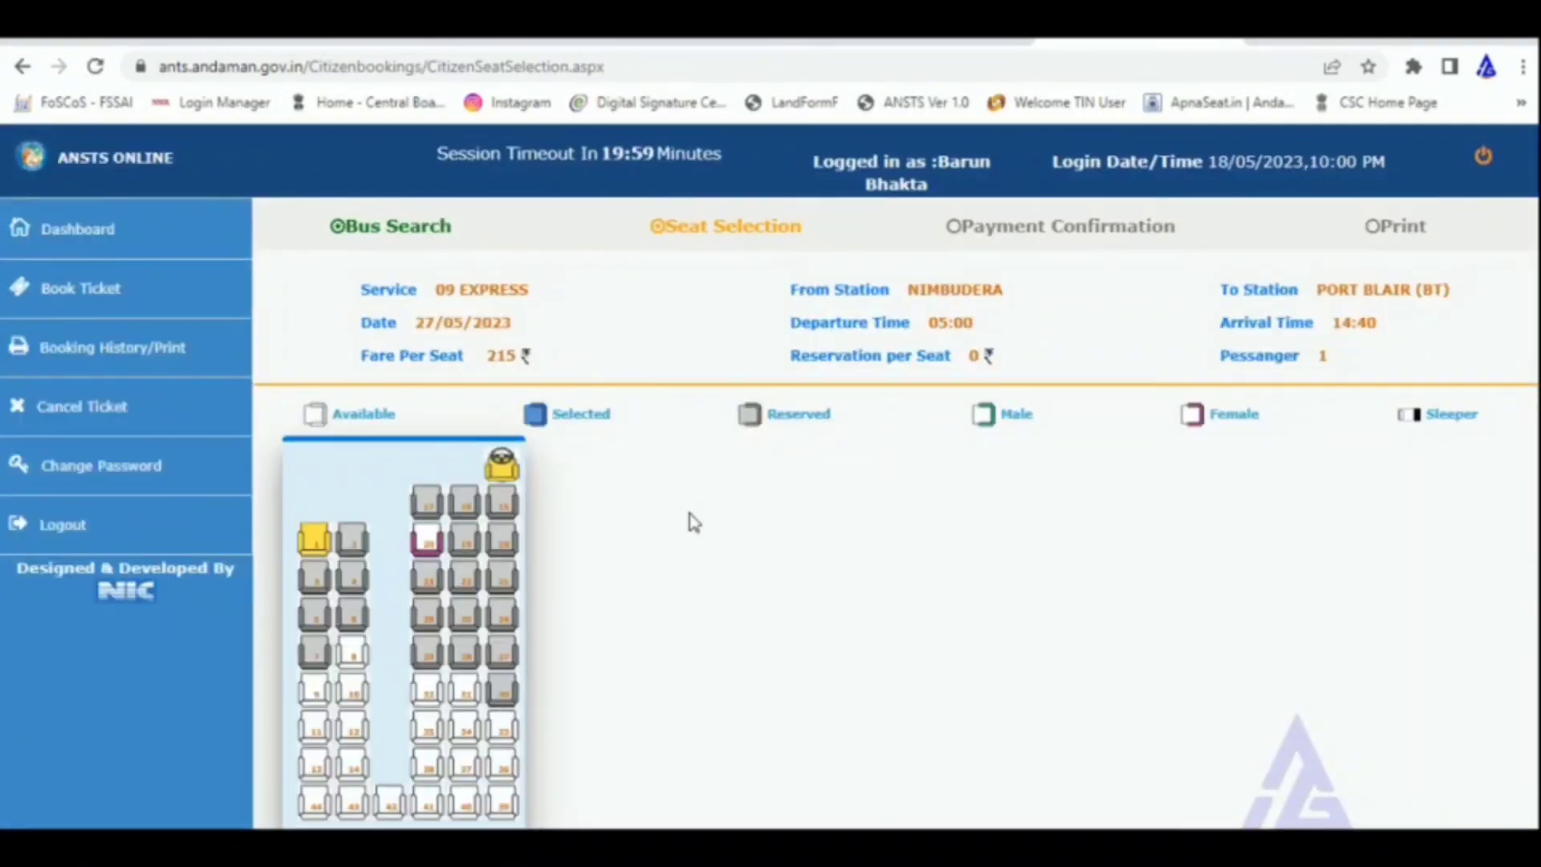
pyautogui.scroll(-1, 694, 522)
pyautogui.scroll(-1, 694, 522)
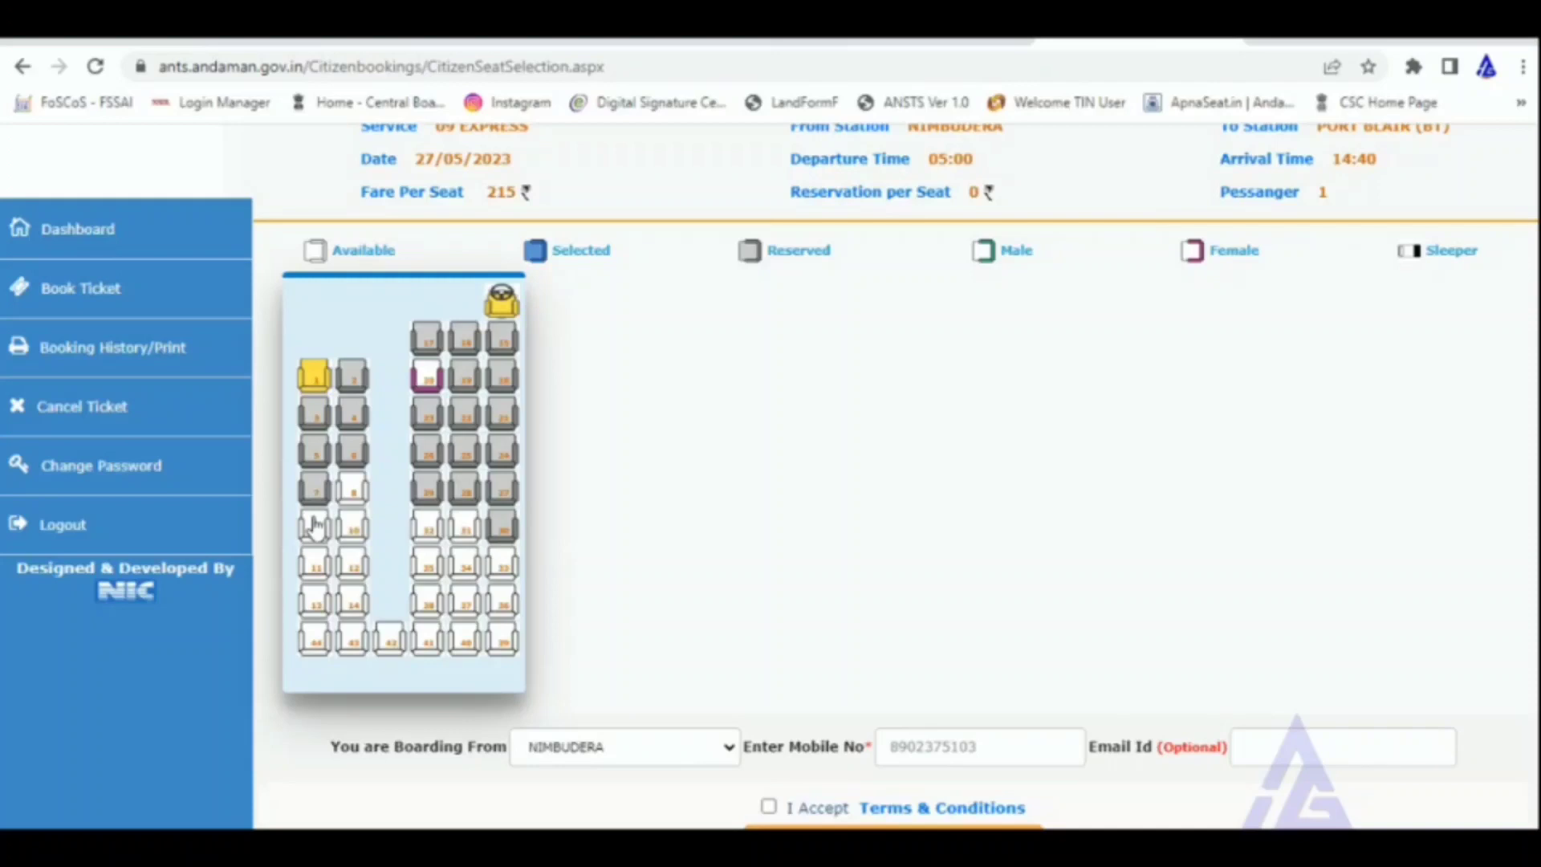
pyautogui.click(314, 526)
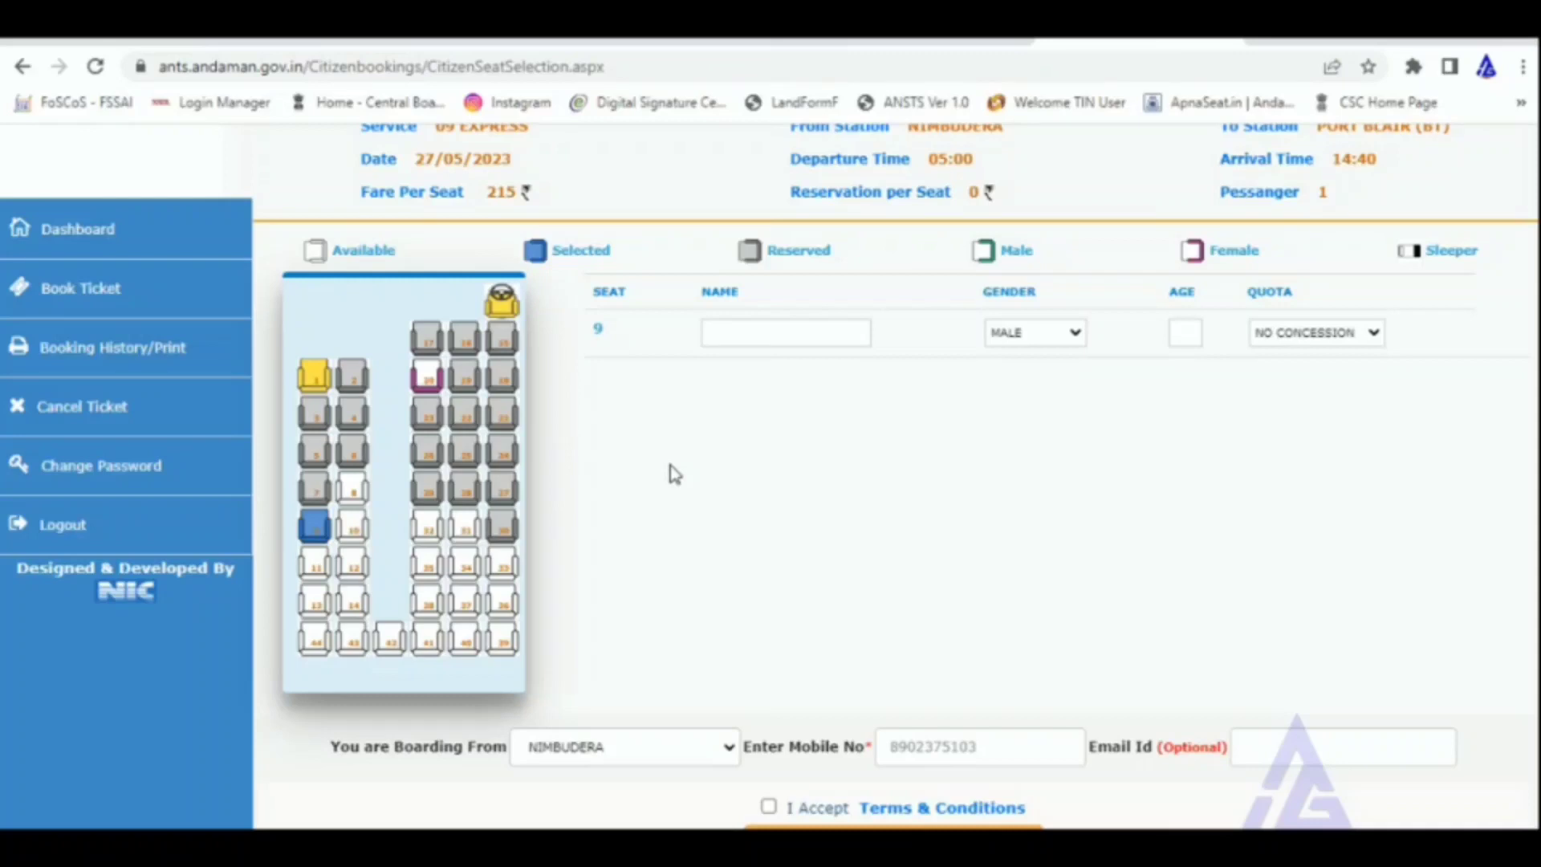
pyautogui.click(759, 333)
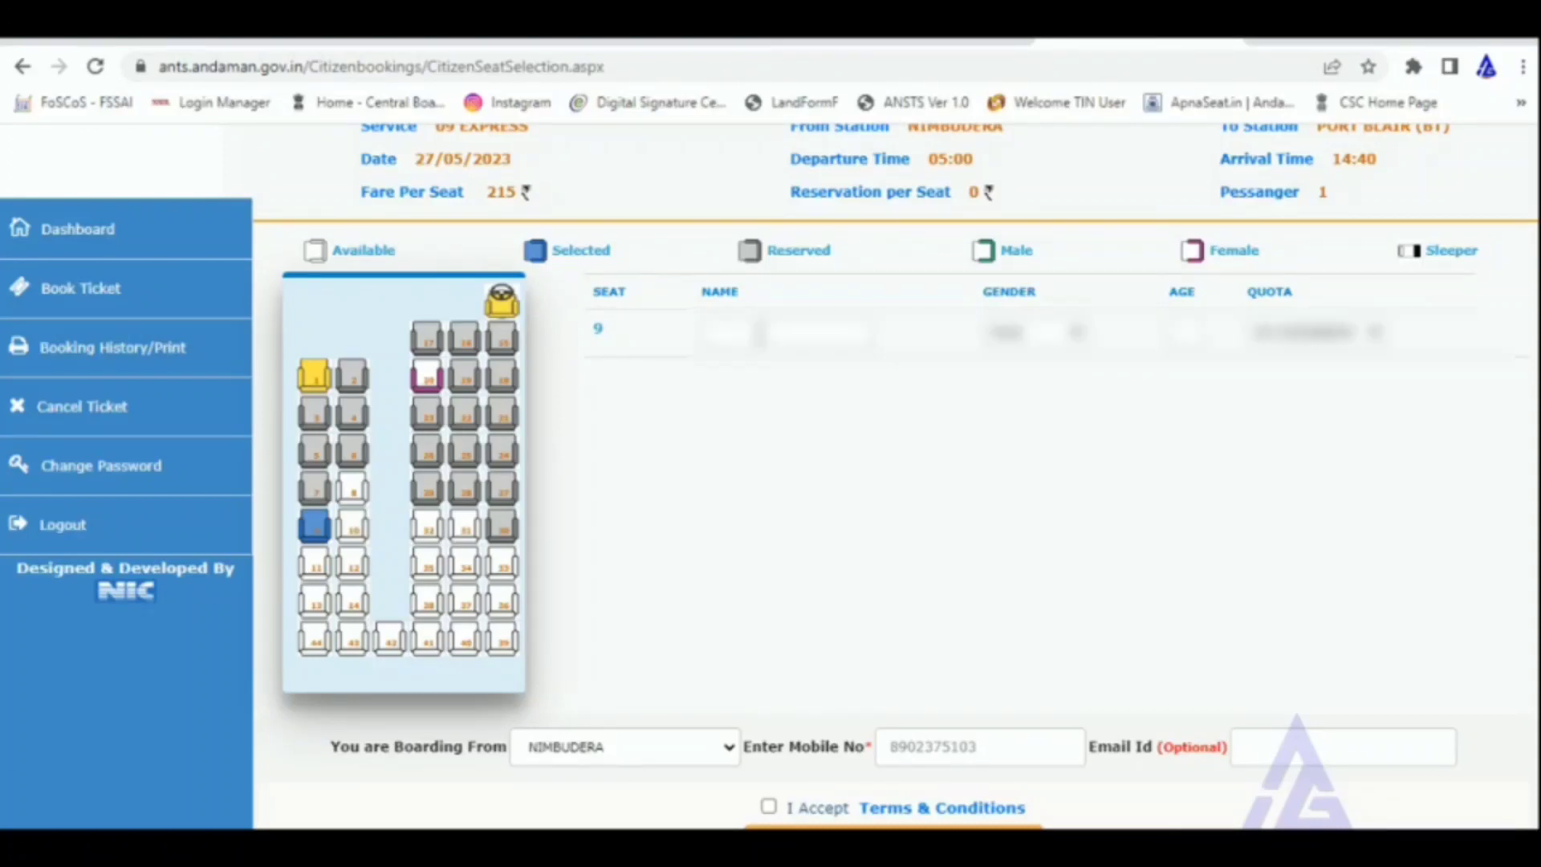
pyautogui.write('Ravind')
pyautogui.click(759, 334)
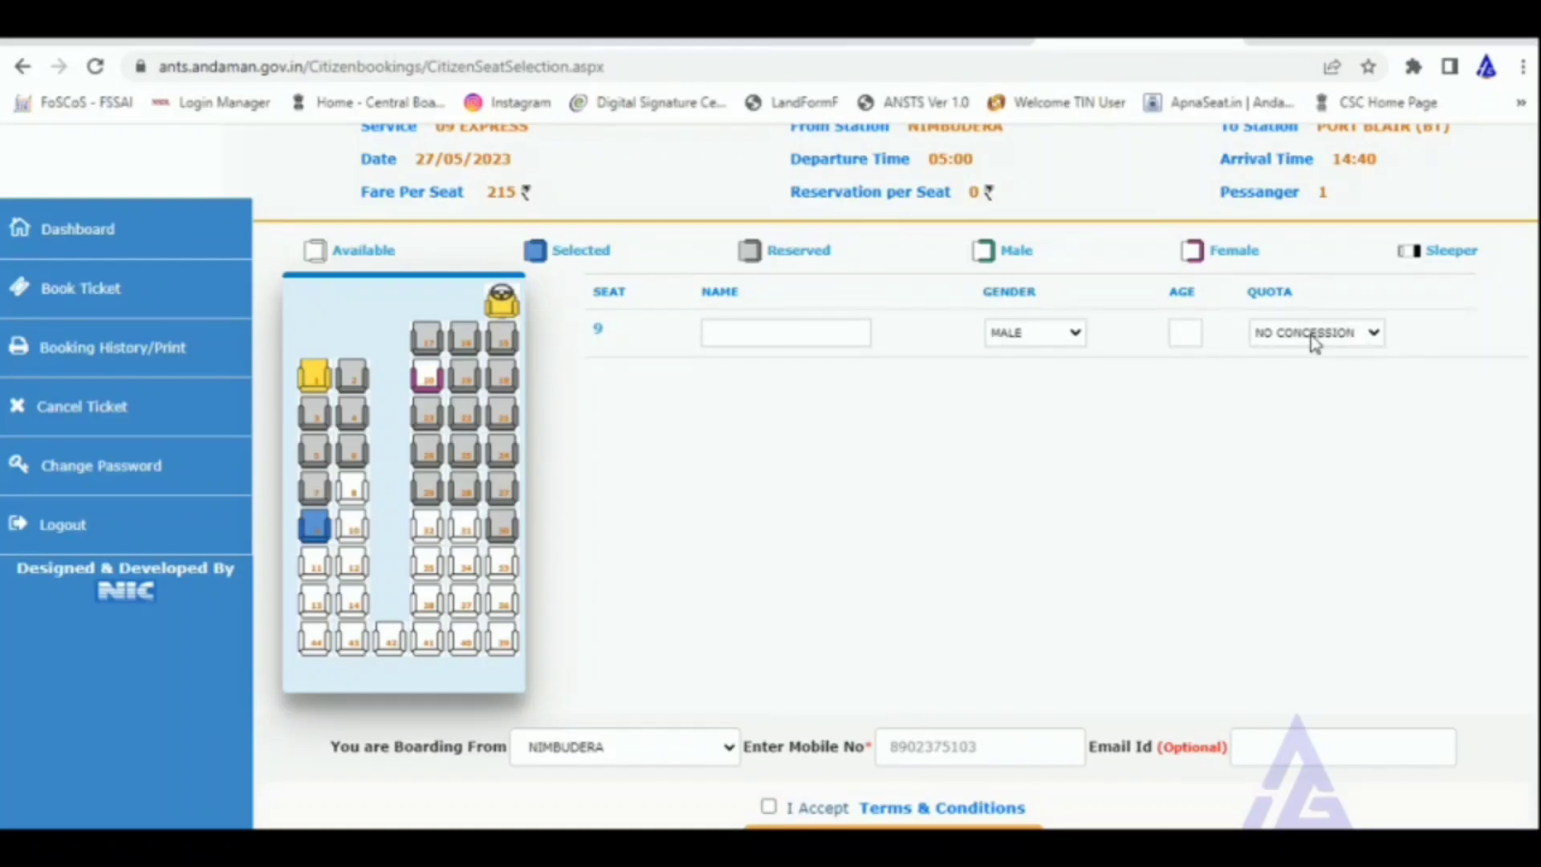
pyautogui.scroll(1, 1312, 342)
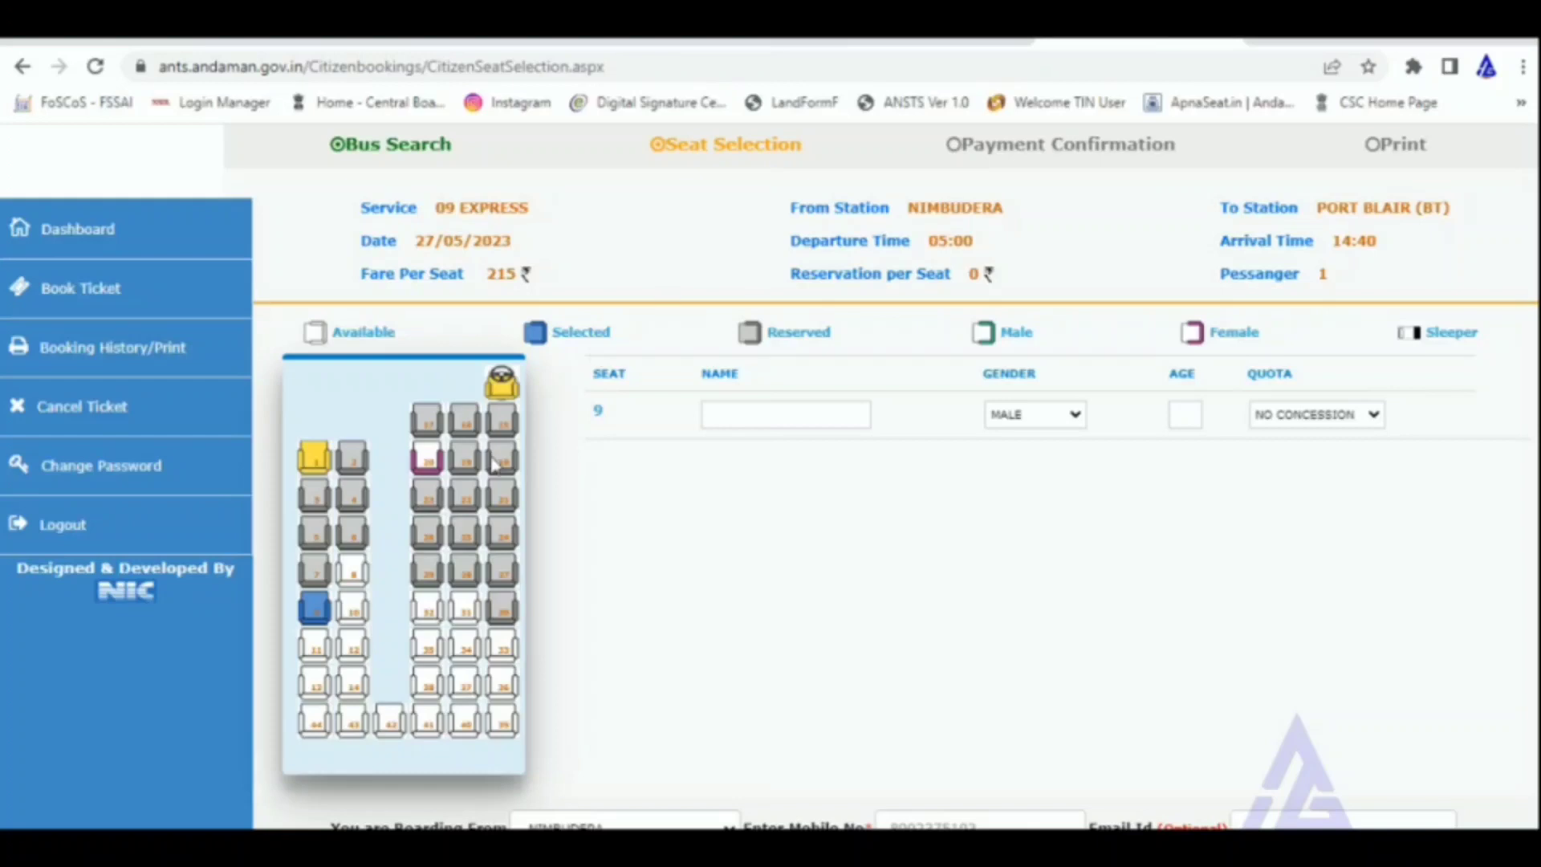
pyautogui.click(317, 618)
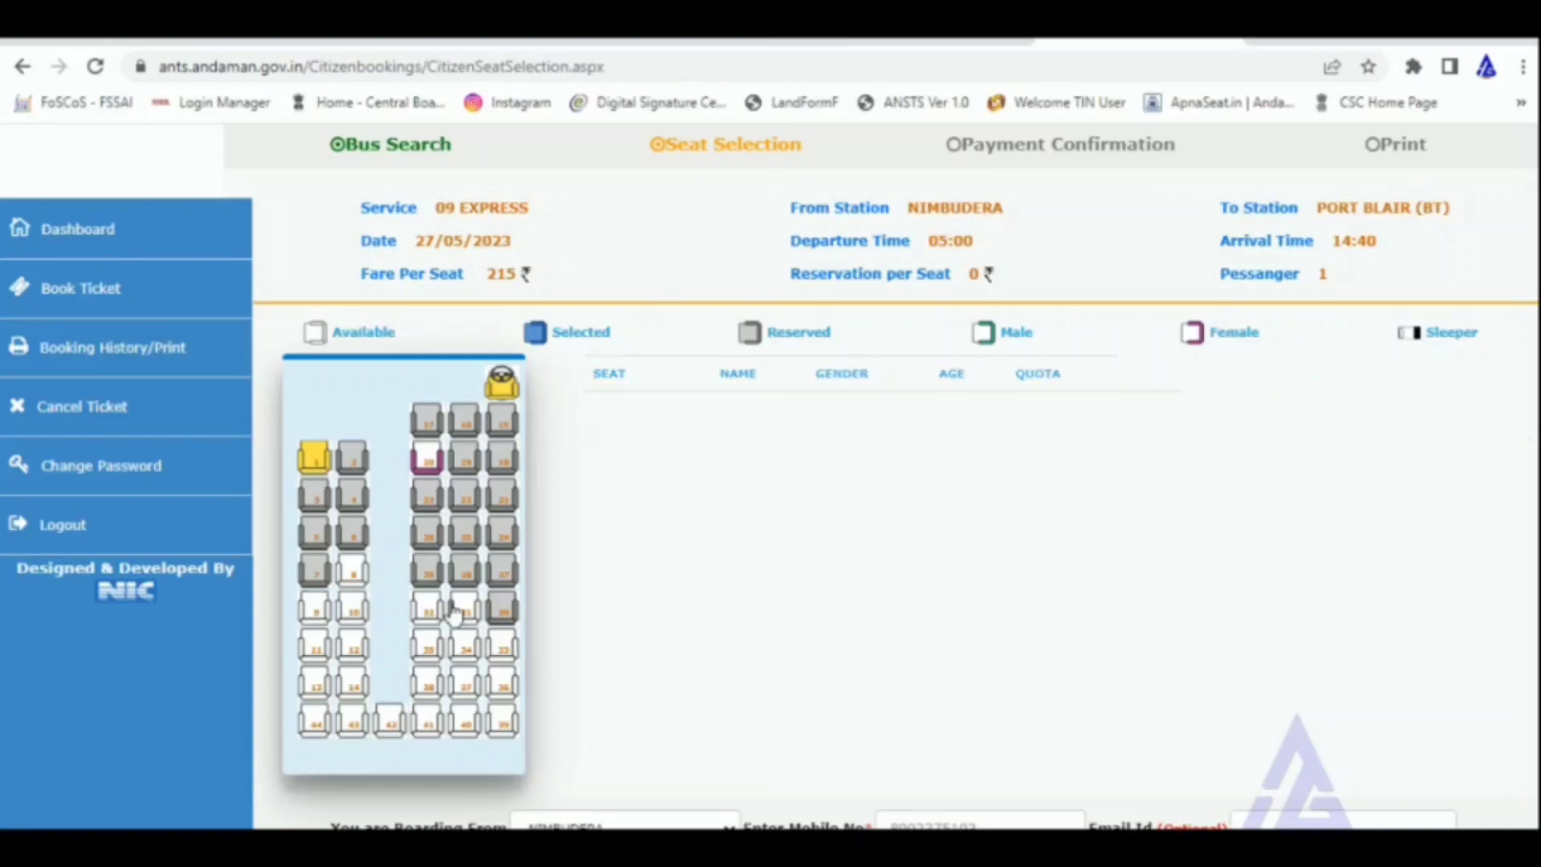
pyautogui.click(313, 616)
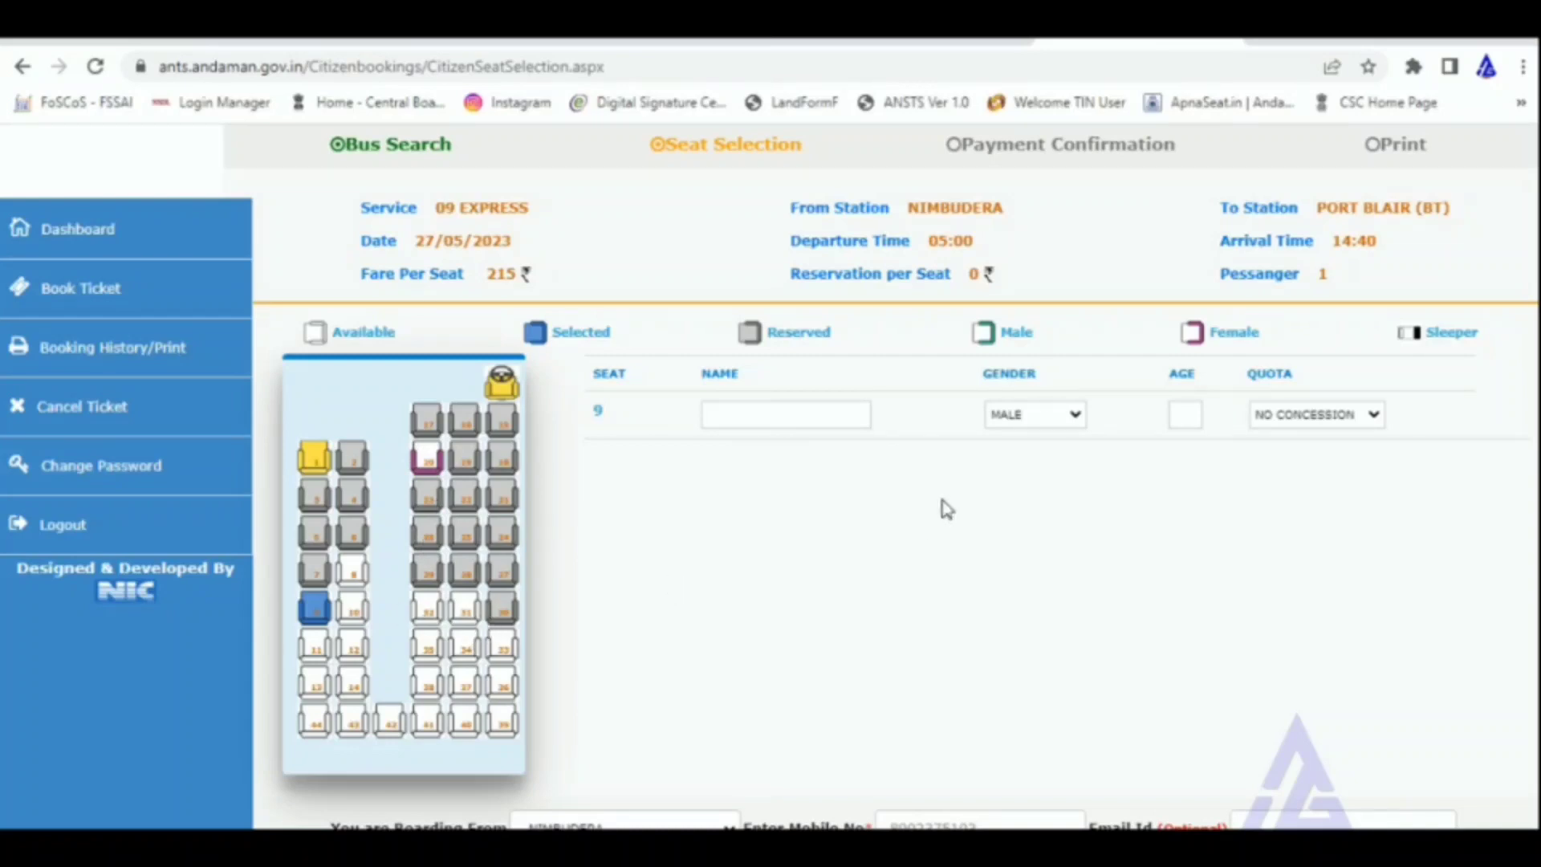
# Step: Examine the passenger quota options and the boarding stations on offer, keeping NO CONCESSION and NIMBUDERA
pyautogui.click(772, 408)
pyautogui.click(1306, 416)
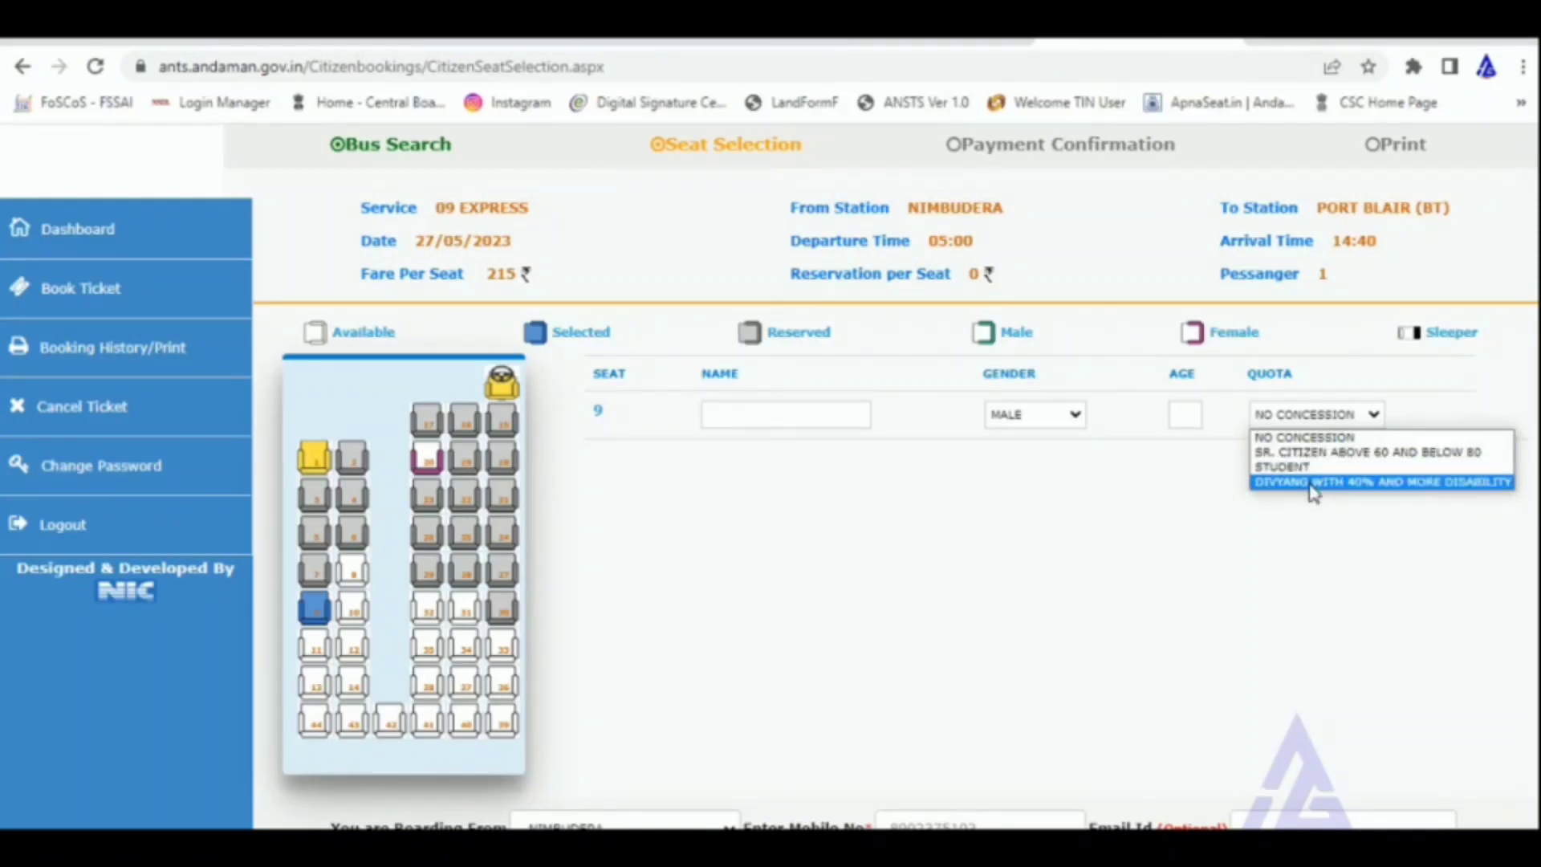
pyautogui.click(1307, 438)
pyautogui.scroll(-1, 883, 642)
pyautogui.click(624, 746)
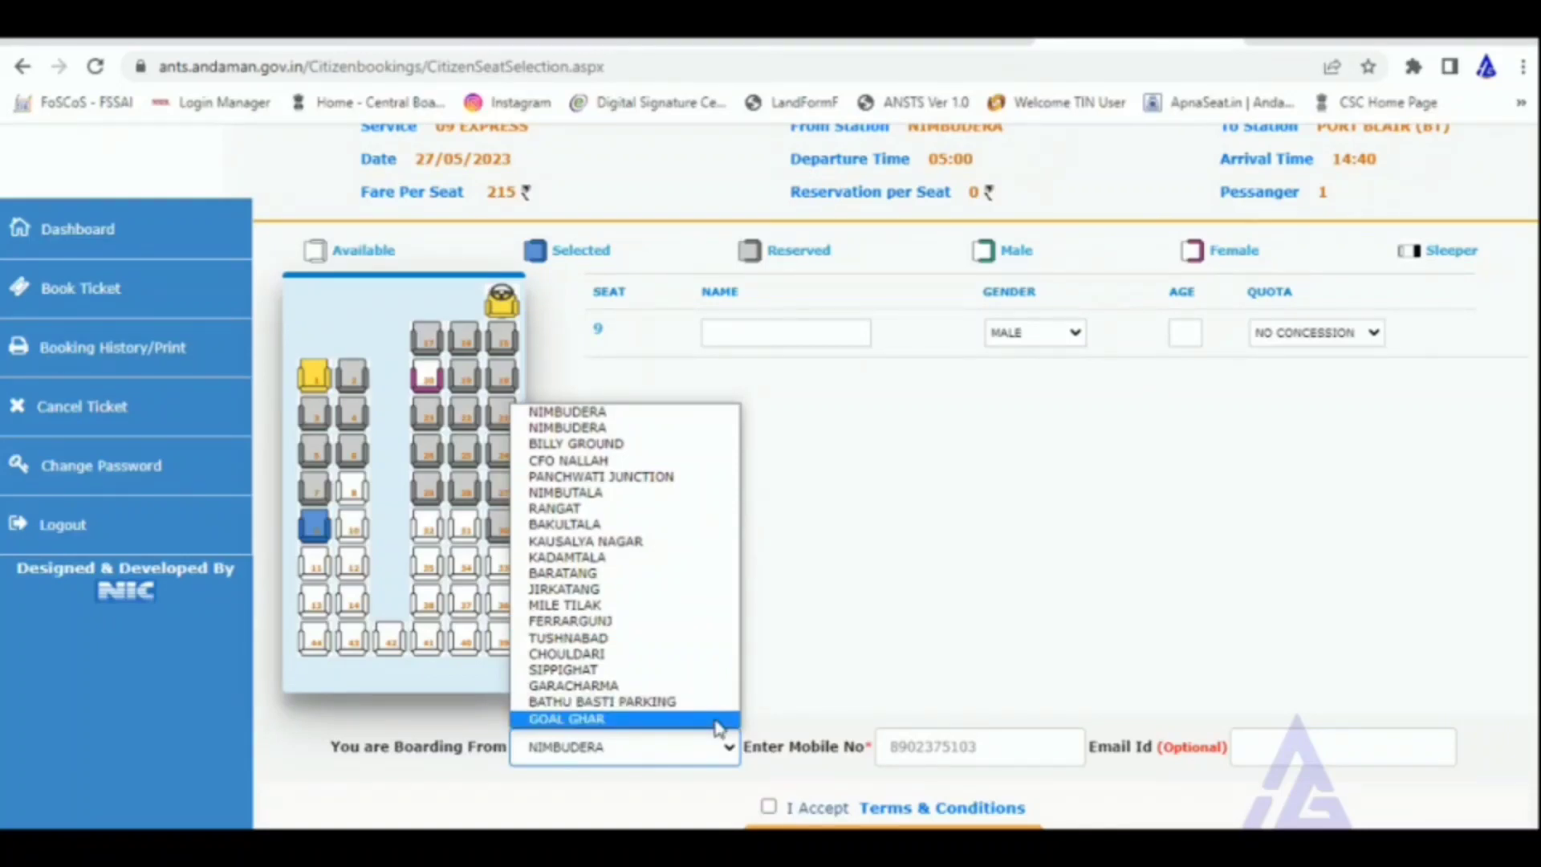
pyautogui.click(1004, 658)
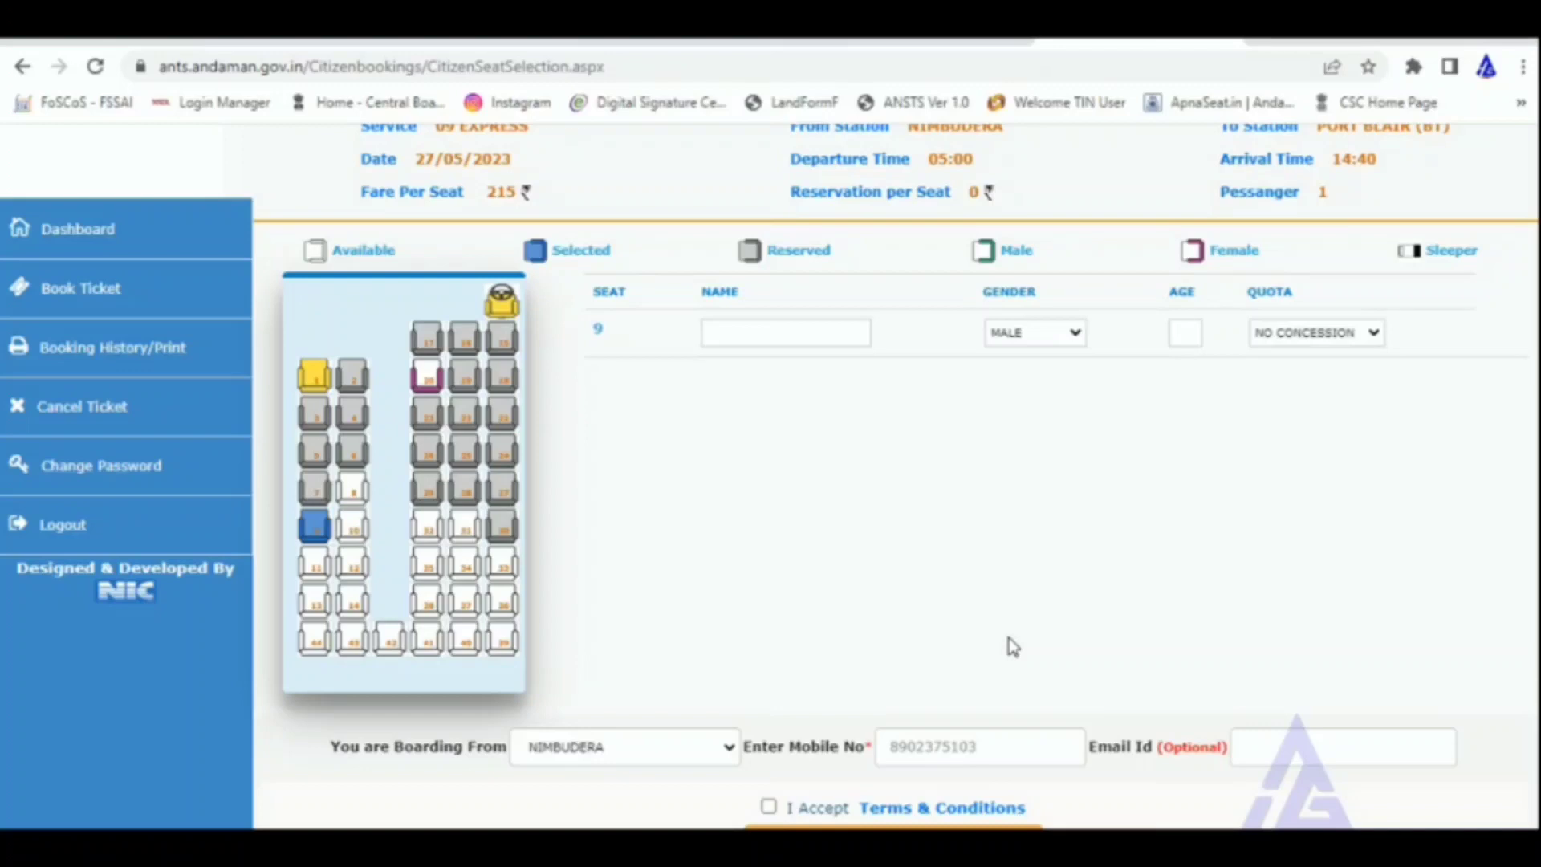
pyautogui.scroll(-1, 1013, 647)
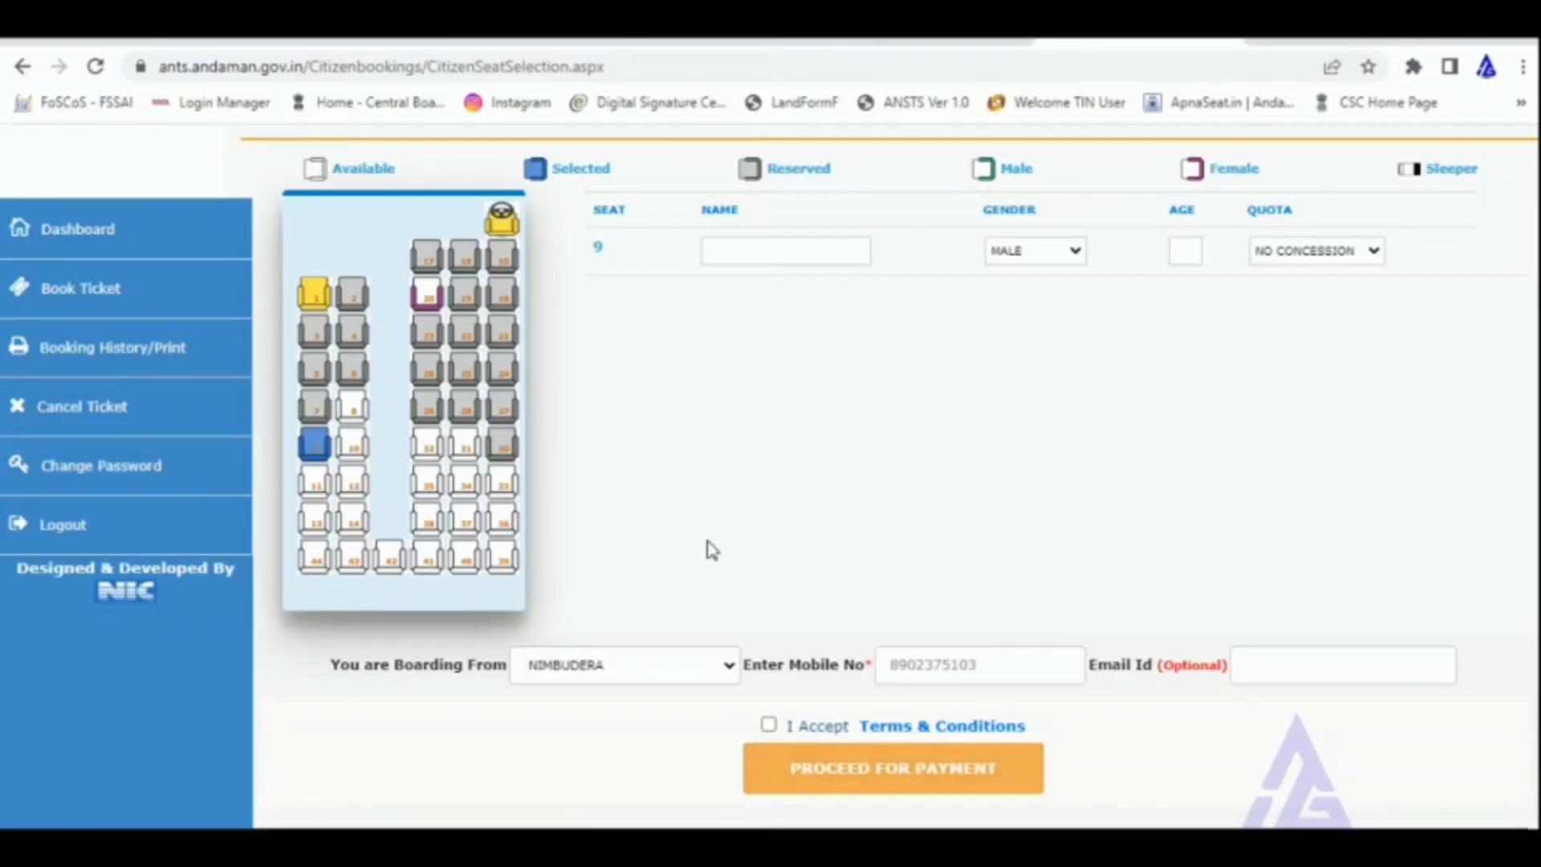
# Step: Enter the passenger's full name and age 41 for seat 9, keeping the gender as MALE
pyautogui.scroll(2, 710, 551)
pyautogui.click(767, 415)
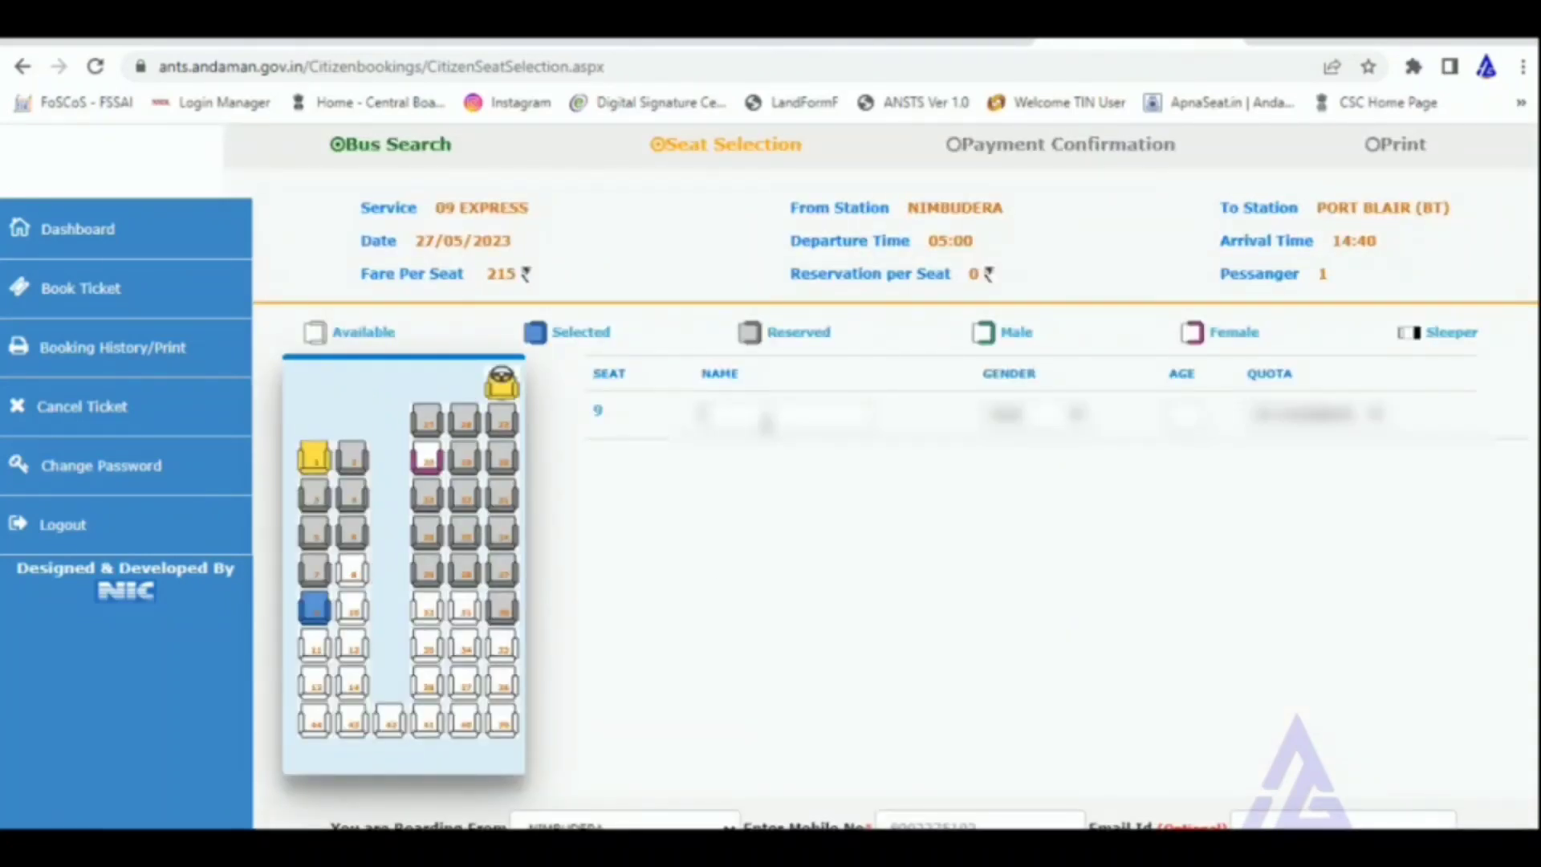
pyautogui.write('abcdababcd')
pyautogui.press('Tab')
pyautogui.press('Tab')
pyautogui.write('35')
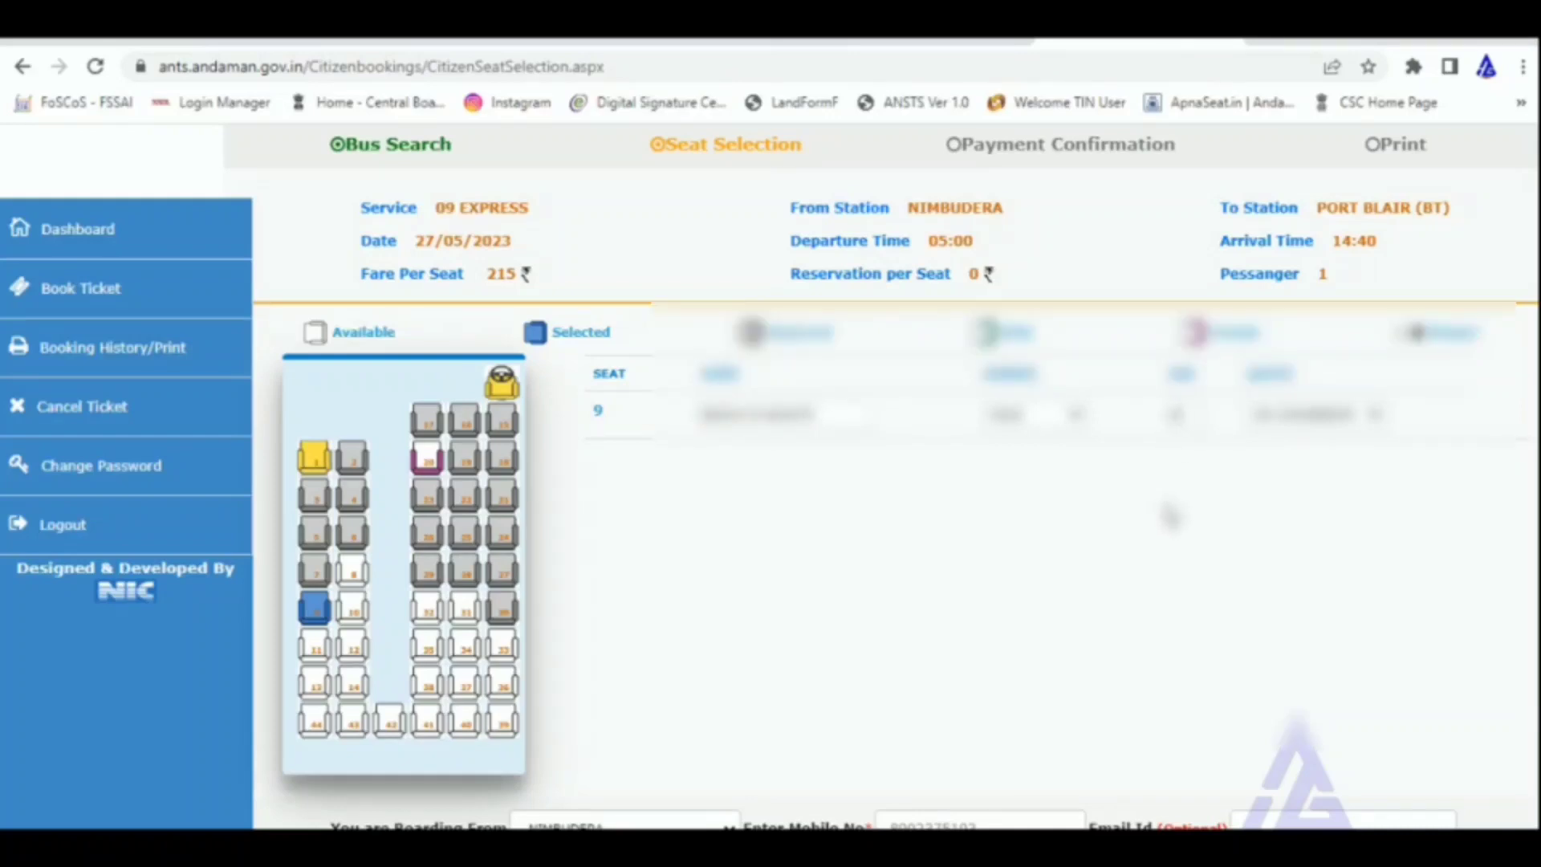
# Step: Fill in the contact's e-mail, accept the terms and conditions, and proceed to payment
pyautogui.scroll(-1, 1169, 516)
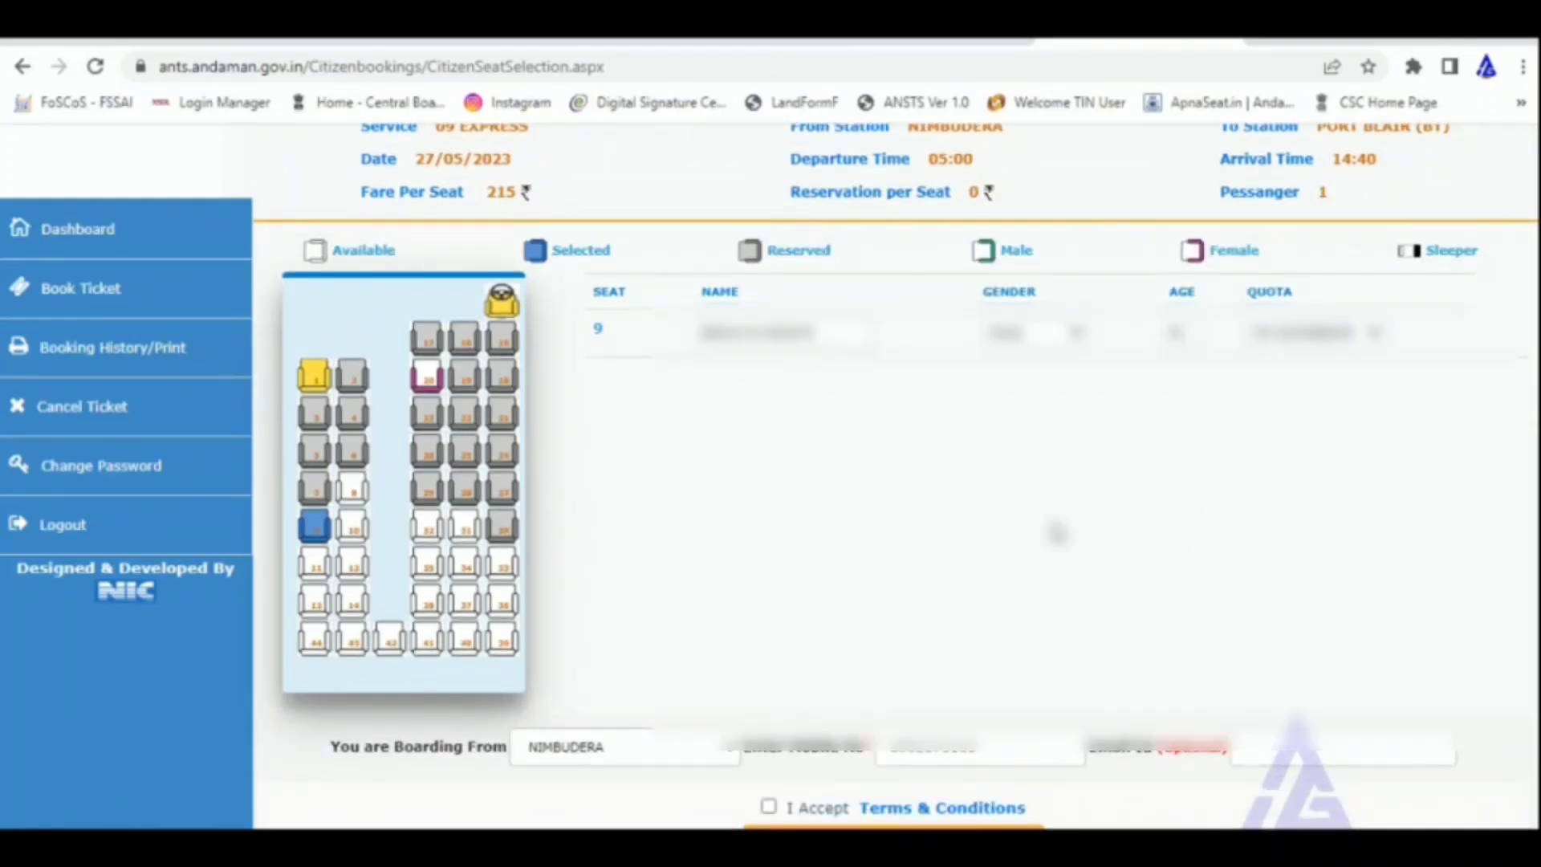
pyautogui.scroll(-1, 1056, 532)
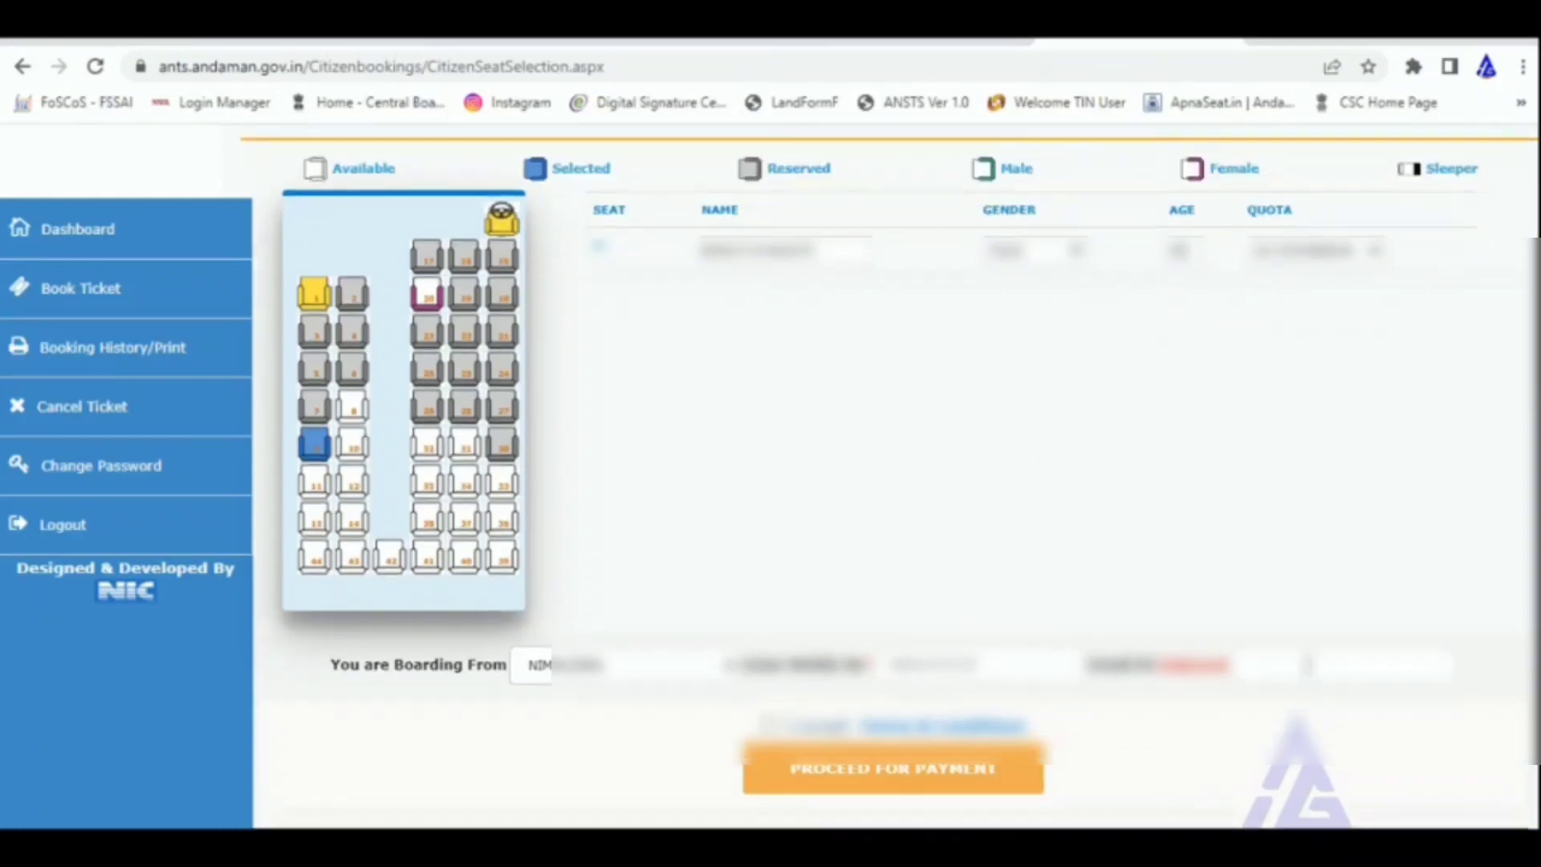
pyautogui.click(1317, 664)
pyautogui.click(1401, 477)
pyautogui.click(769, 725)
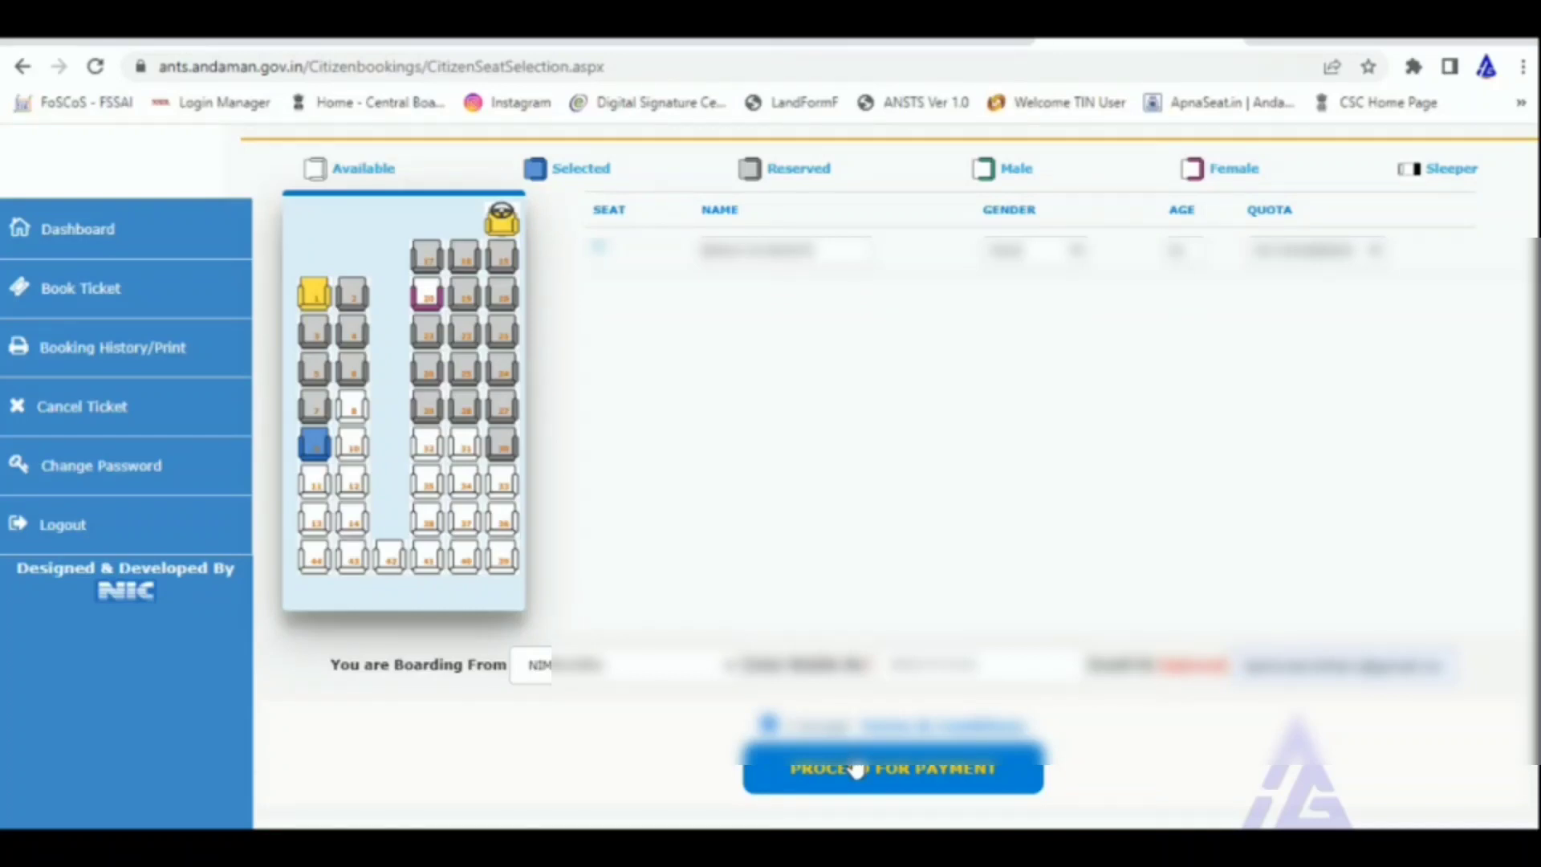
pyautogui.click(856, 769)
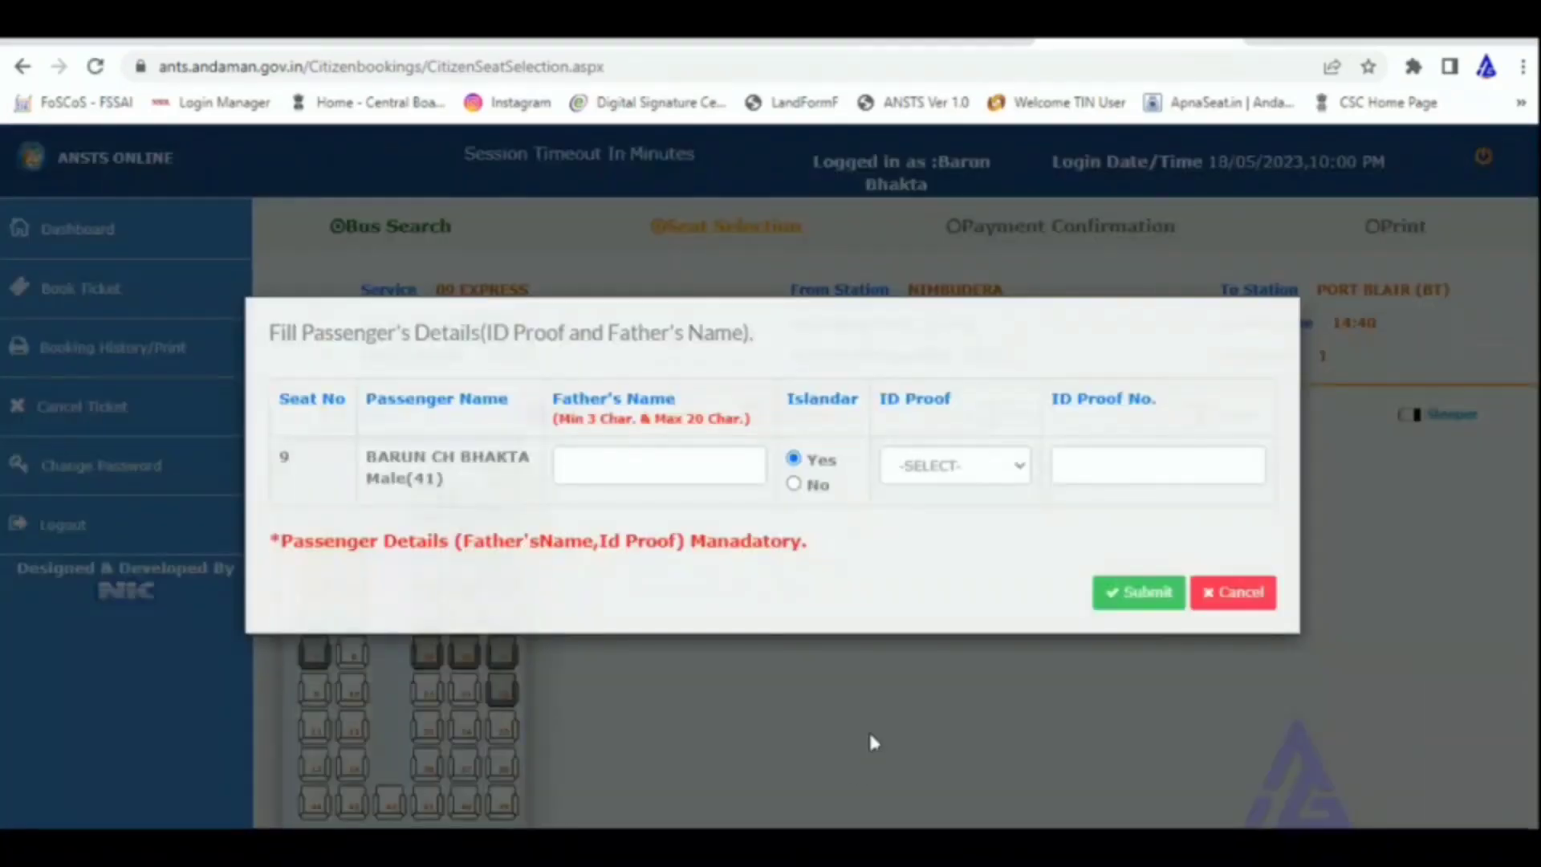
# Step: Fill in the father's name, ID proof type and ID proof number for the seat 9 passenger, and submit the details
pyautogui.click(715, 475)
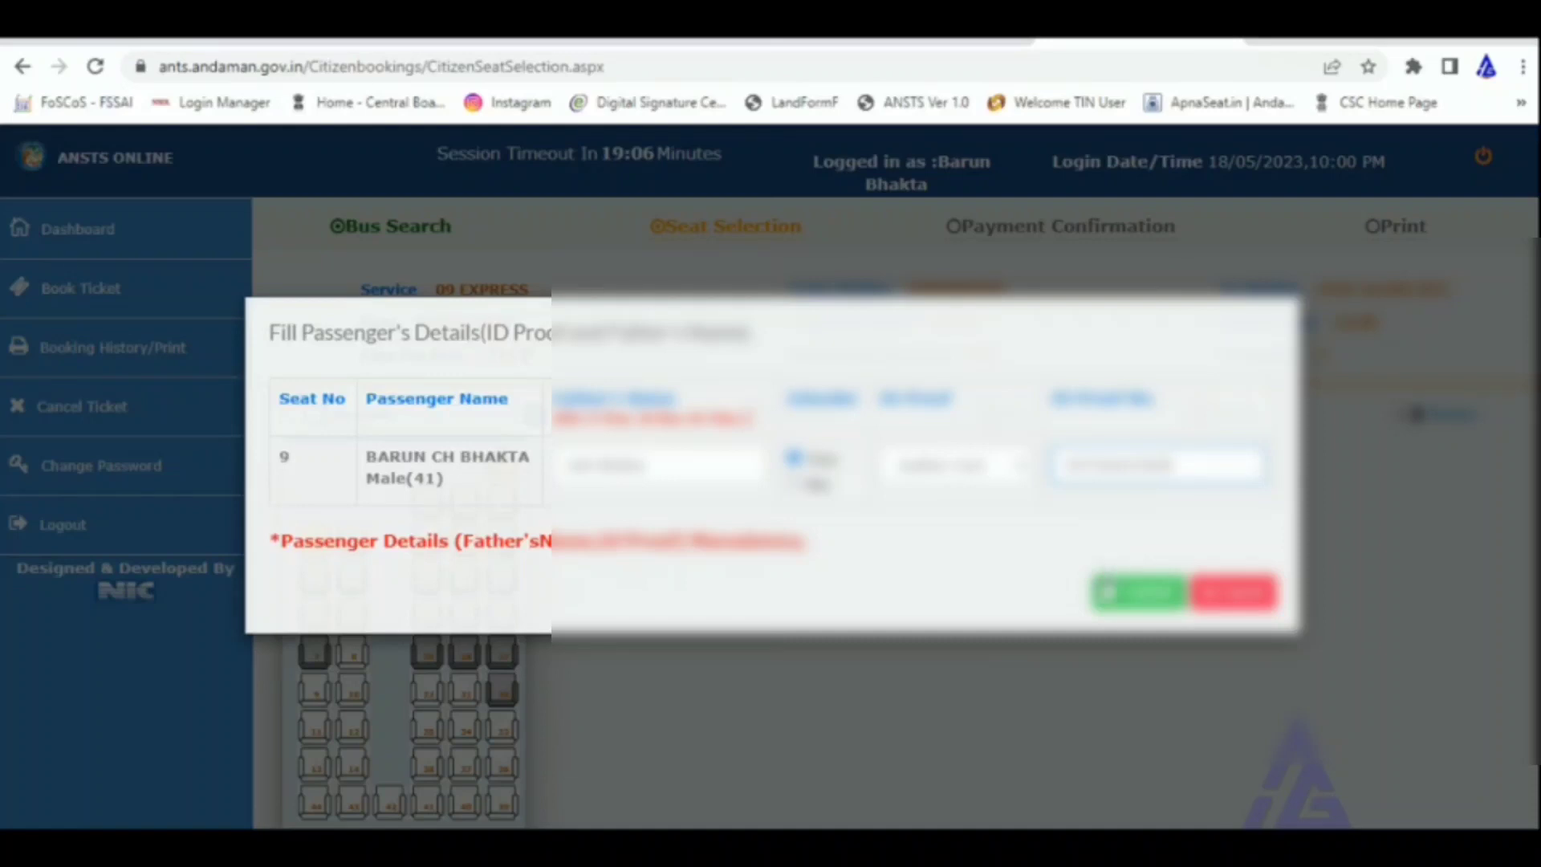
pyautogui.click(1148, 598)
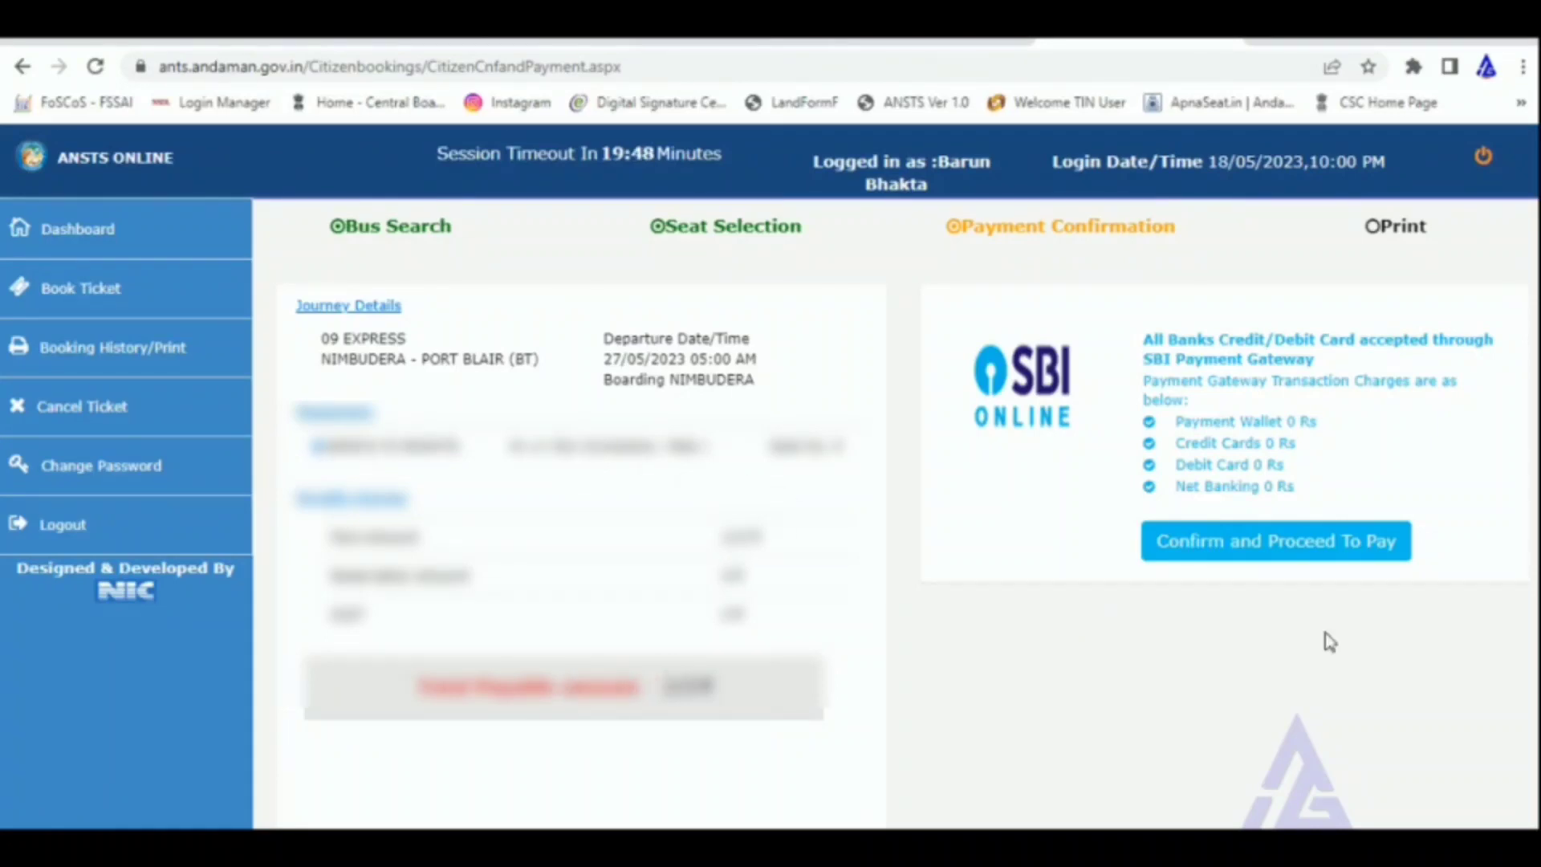
# Step: Confirm the booking for payment through the SBI gateway and choose UPI as the payment mode
pyautogui.click(1317, 542)
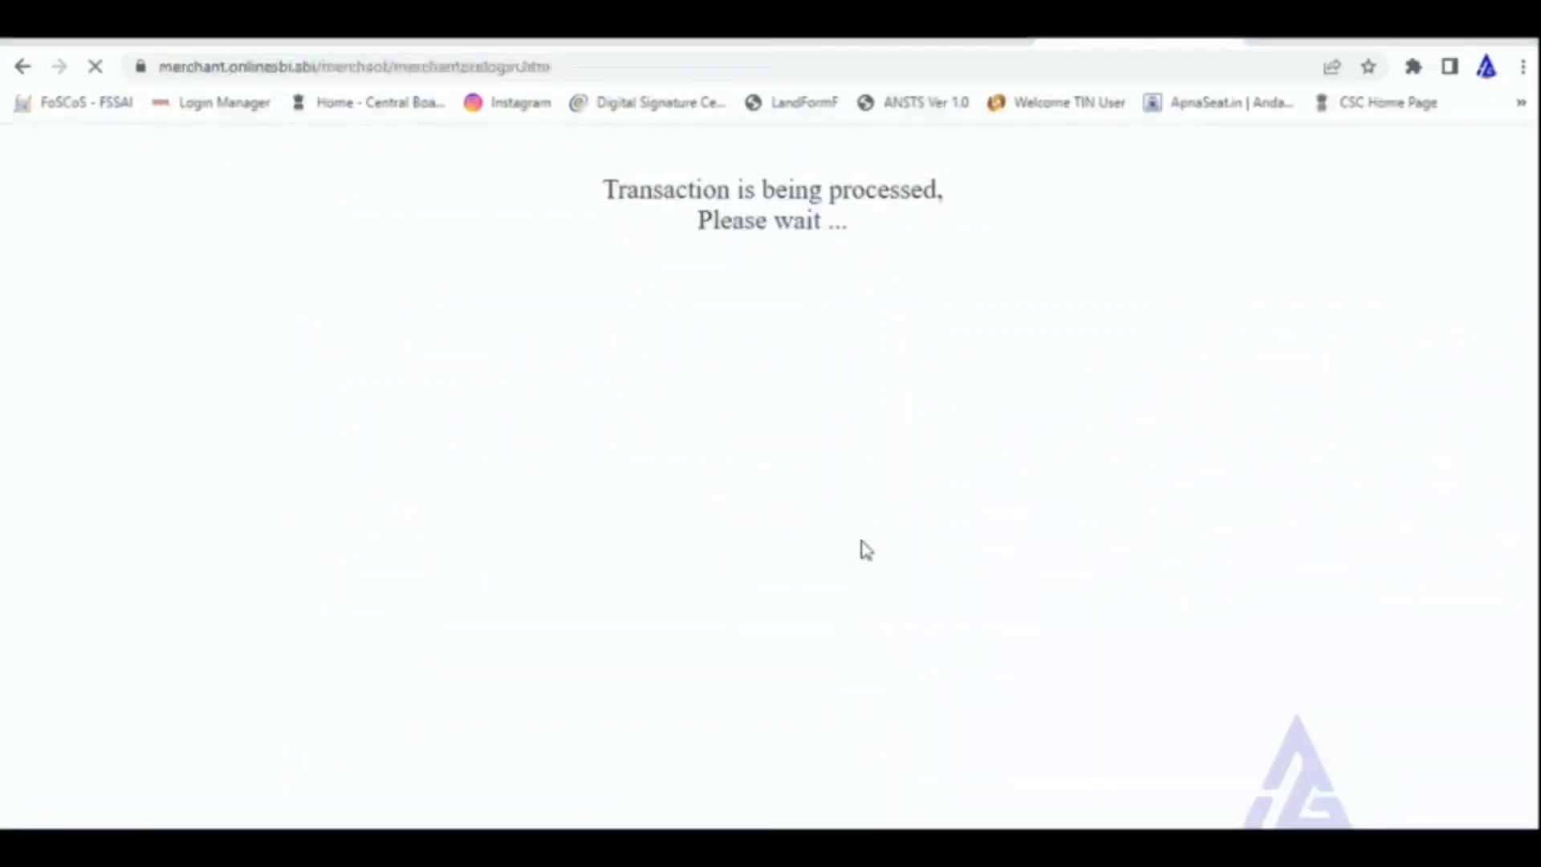
pyautogui.scroll(-1, 864, 551)
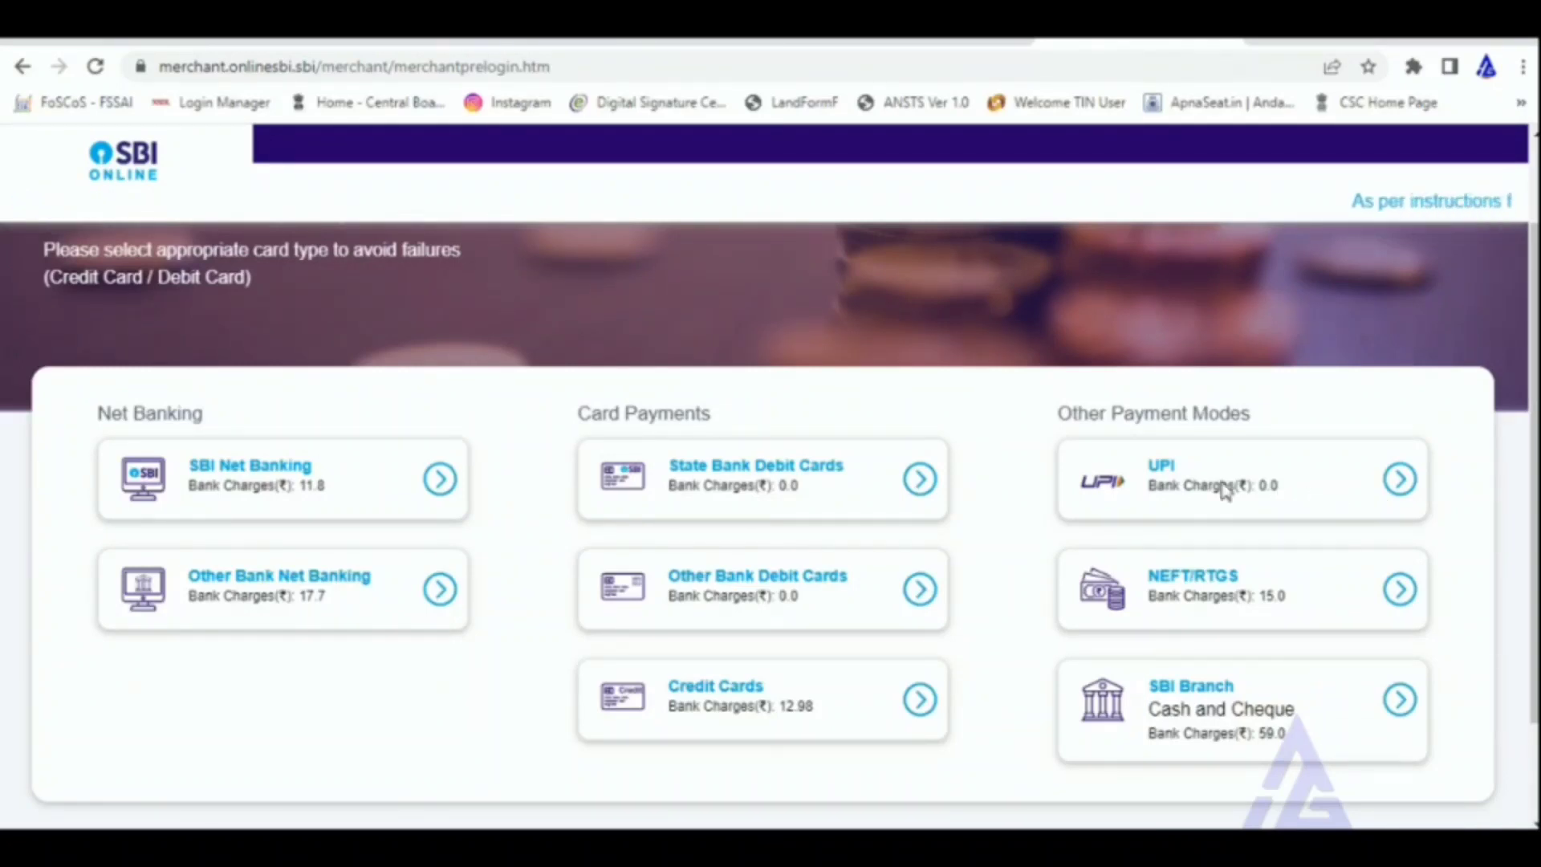
pyautogui.click(1403, 484)
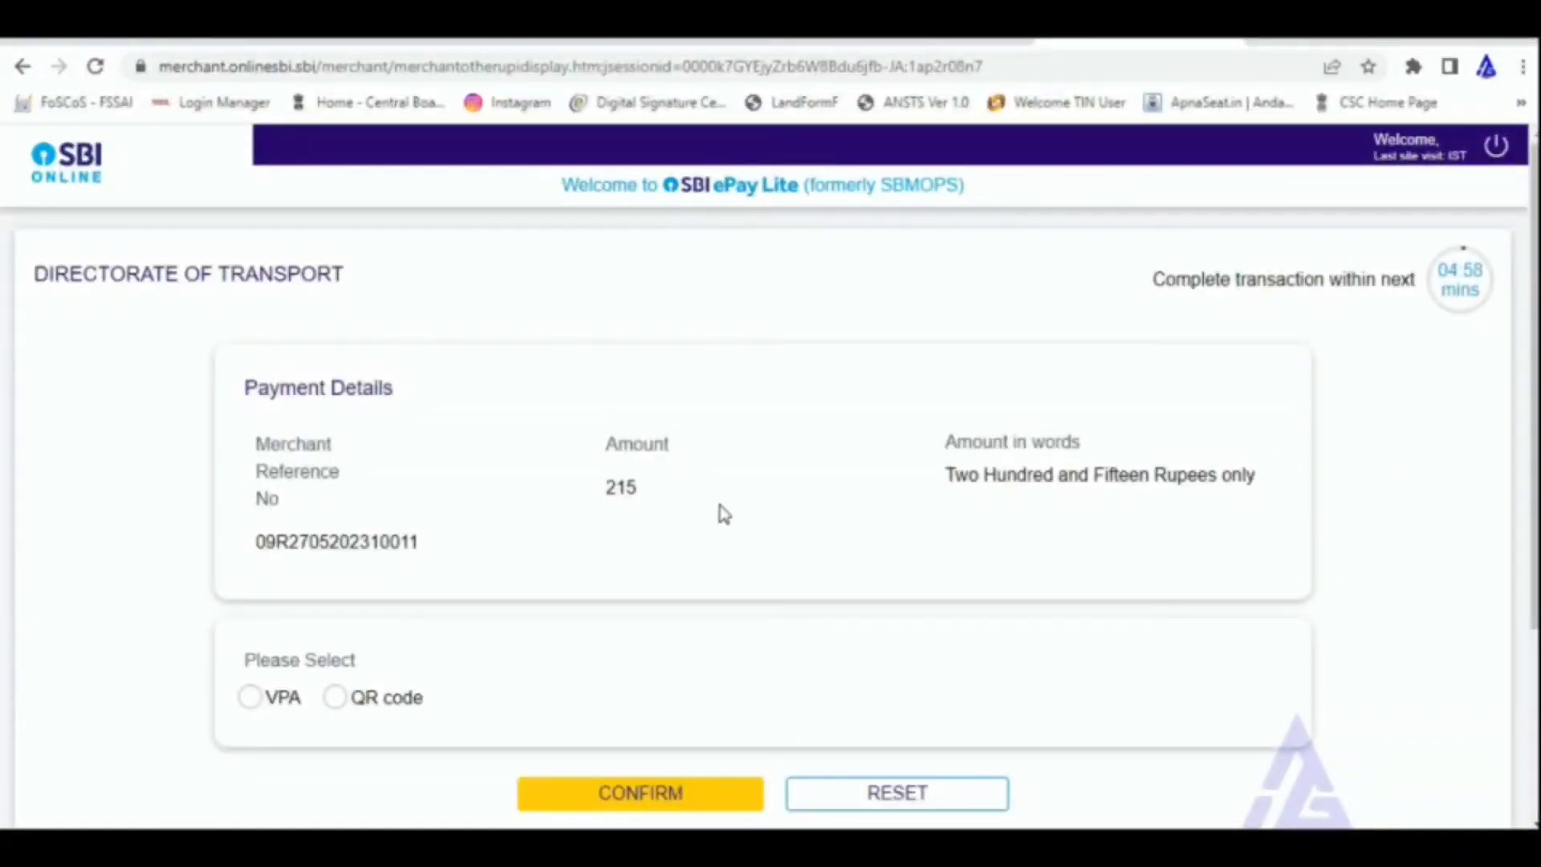
pyautogui.scroll(-2, 728, 521)
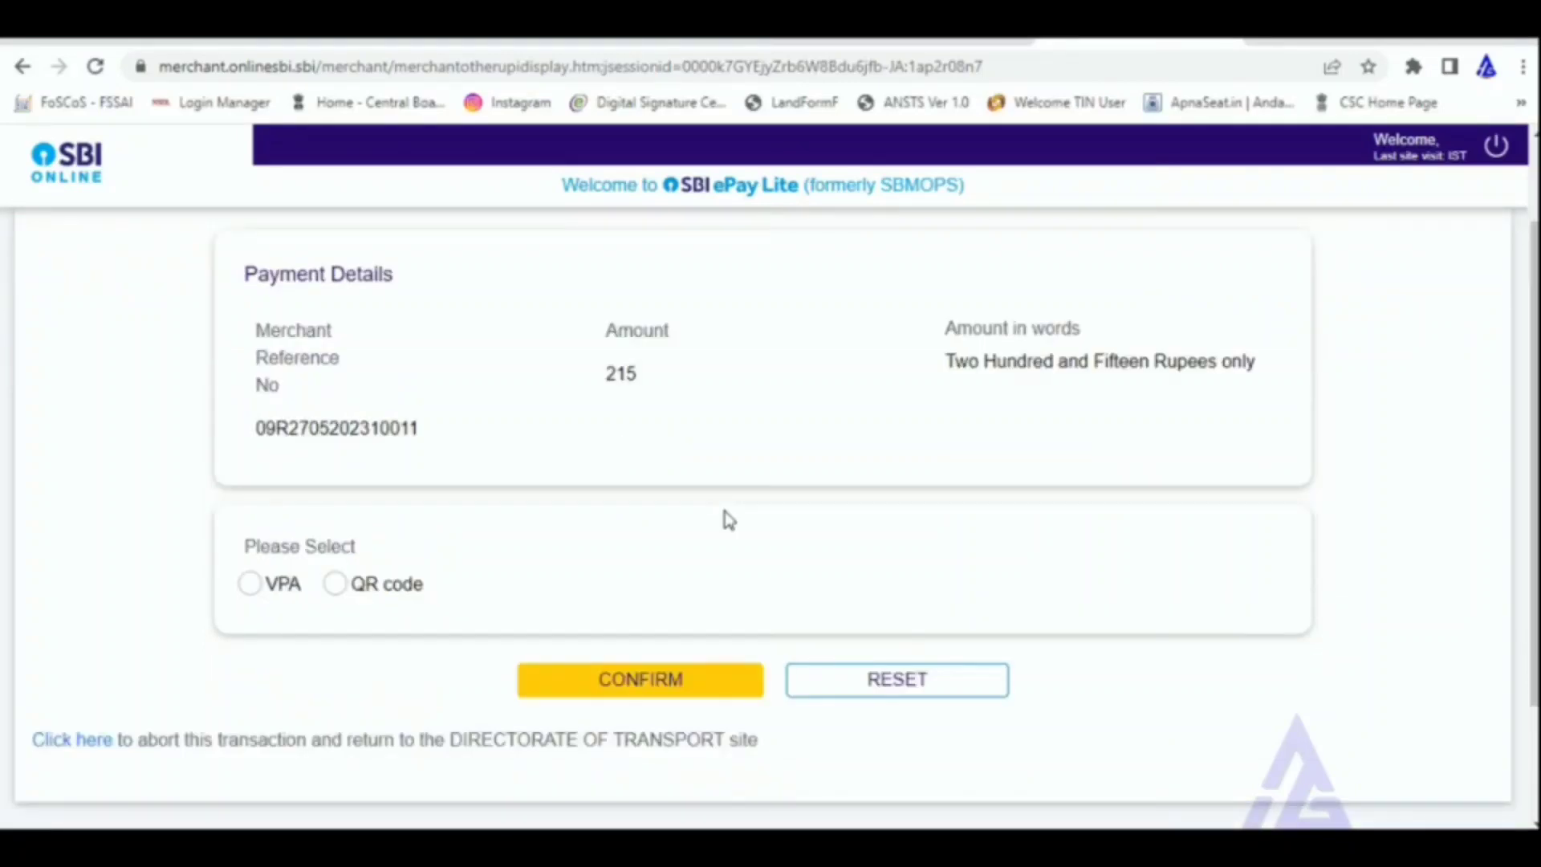
# Step: Choose QR code as the UPI method, pay the fare with the generated code, and dismiss the transaction status message
pyautogui.scroll(2, 728, 520)
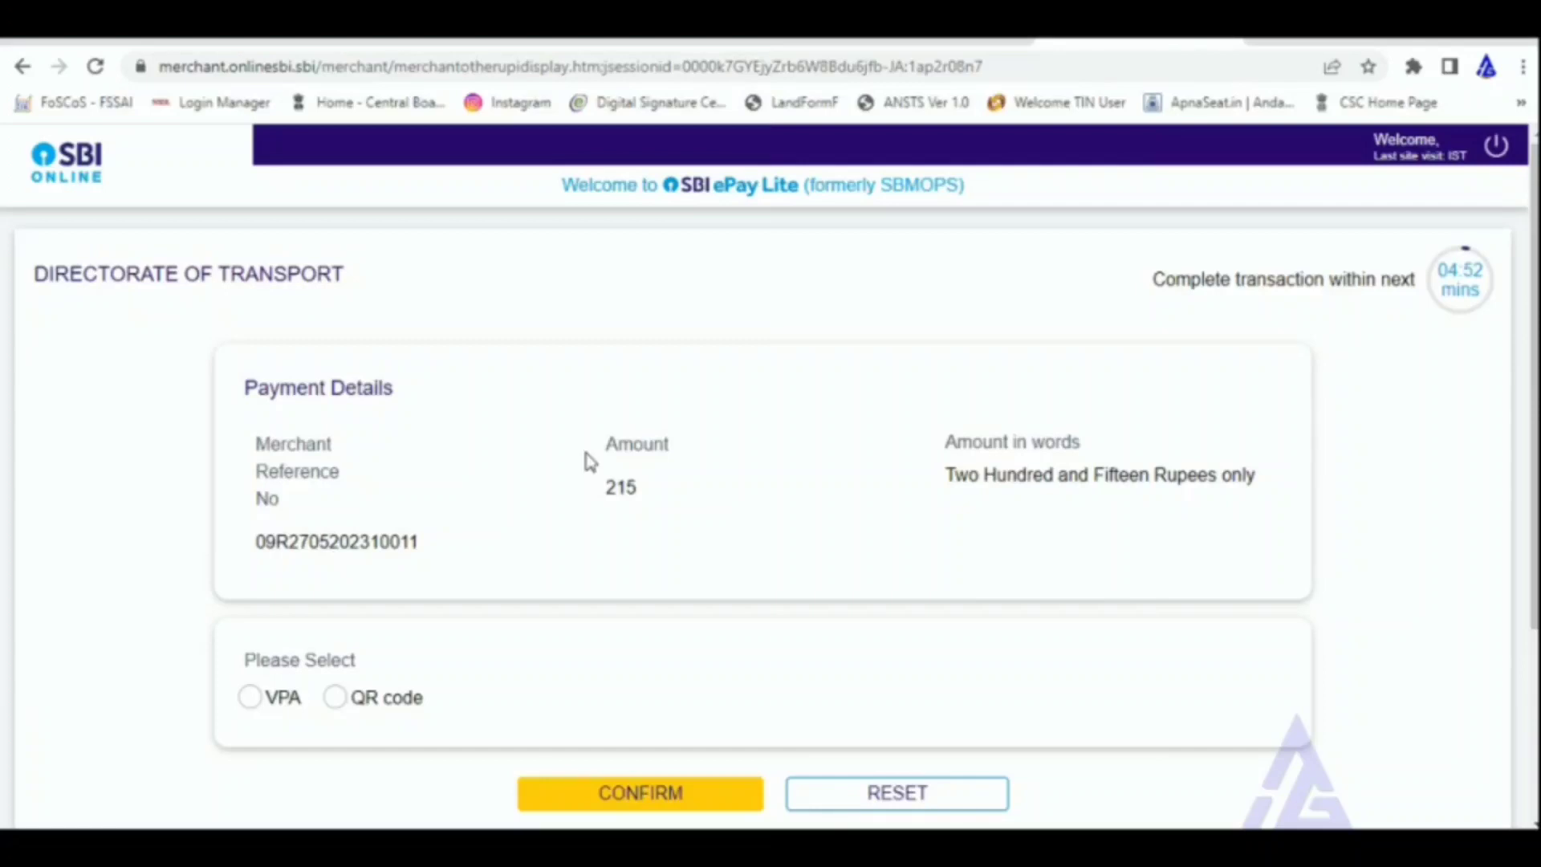
pyautogui.scroll(-2, 847, 562)
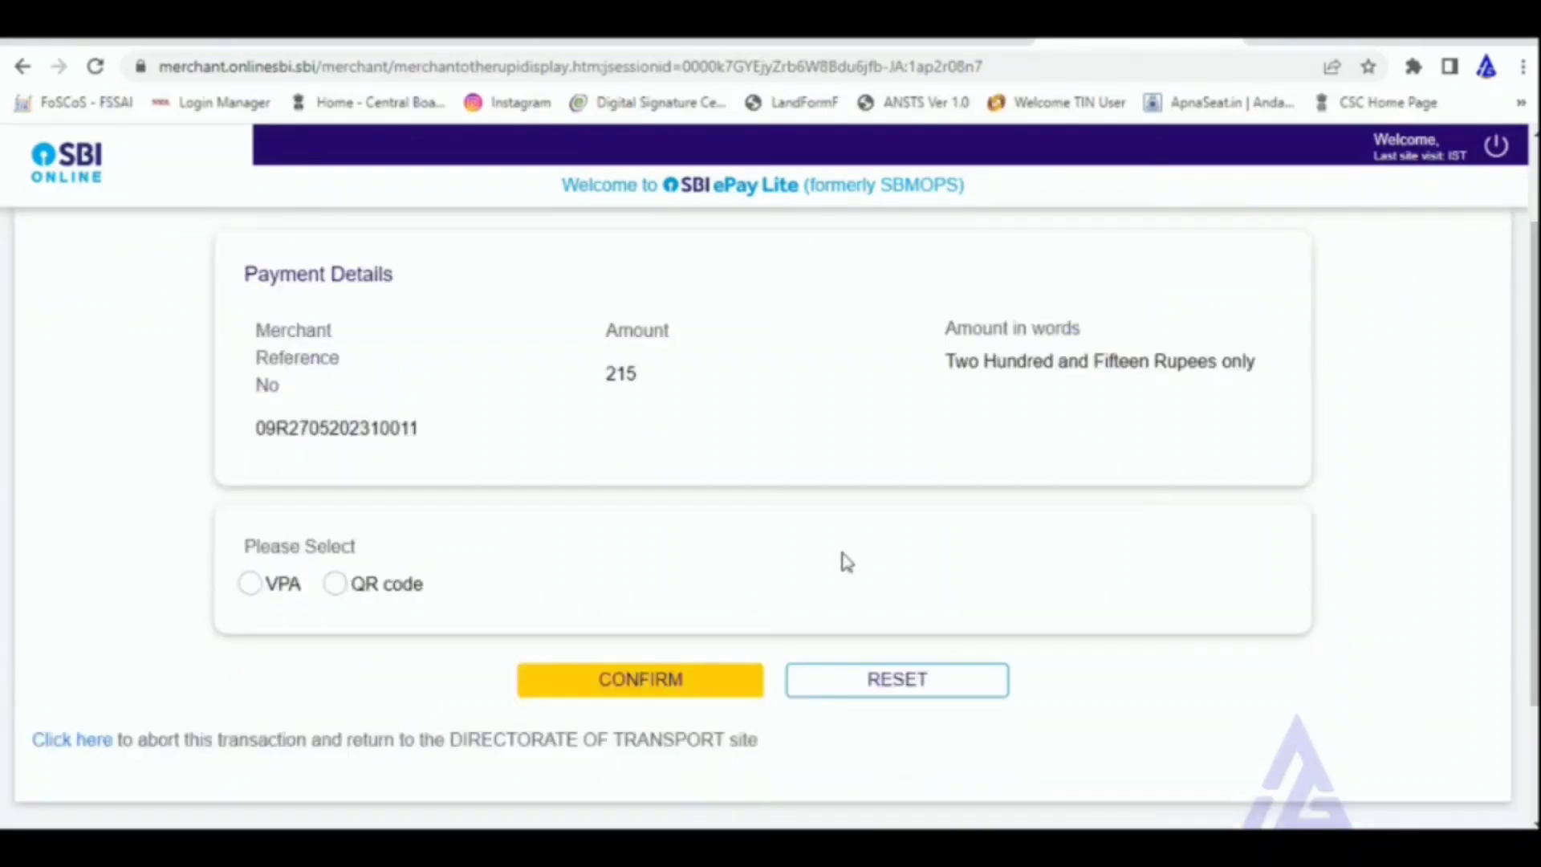
pyautogui.click(250, 585)
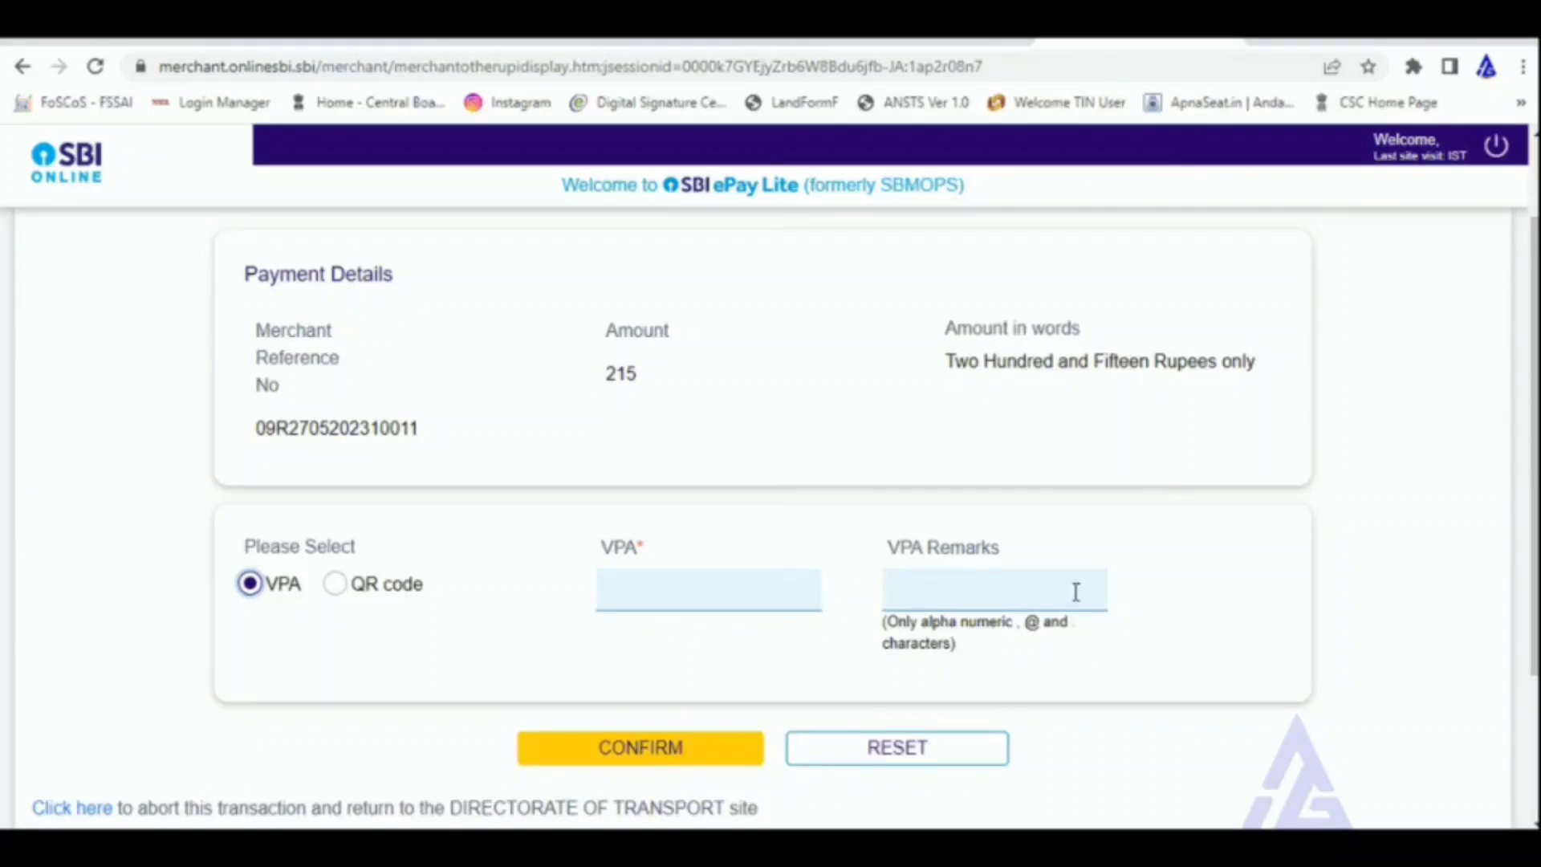
pyautogui.click(335, 586)
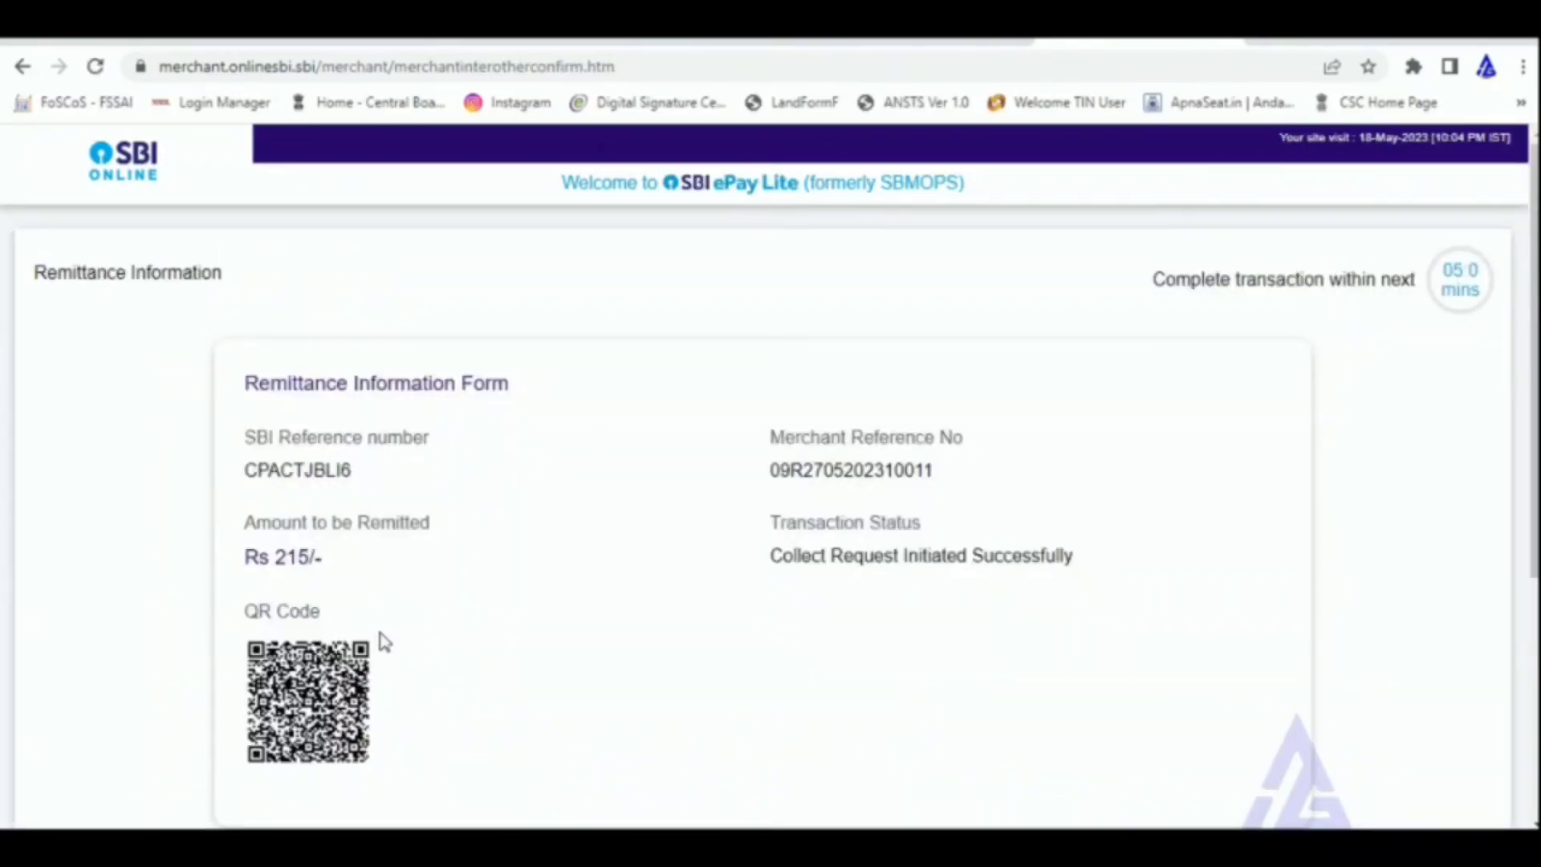
pyautogui.scroll(-2, 384, 642)
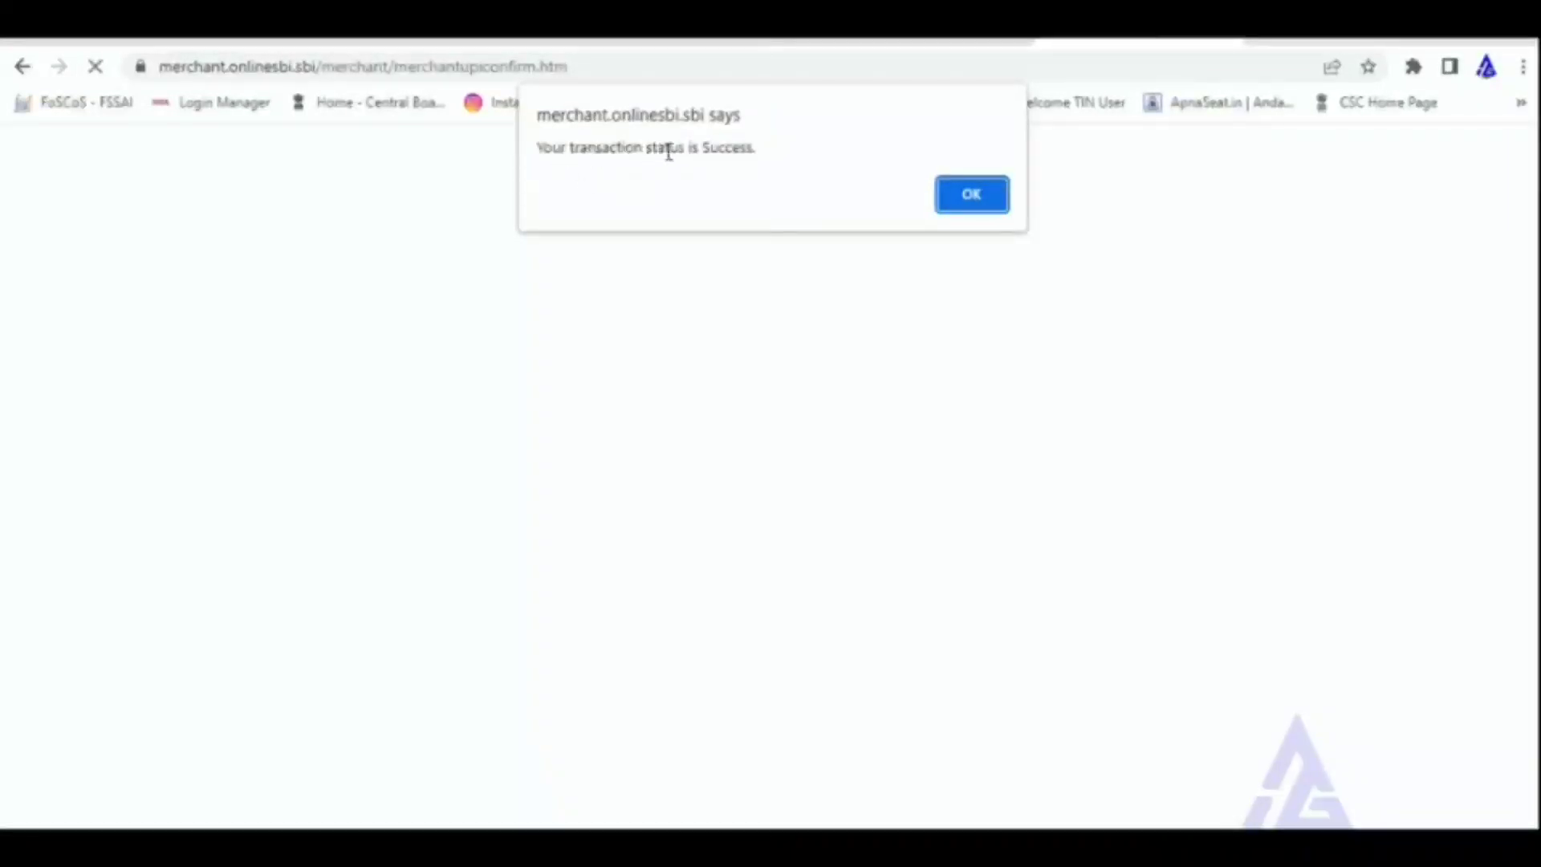
pyautogui.click(975, 199)
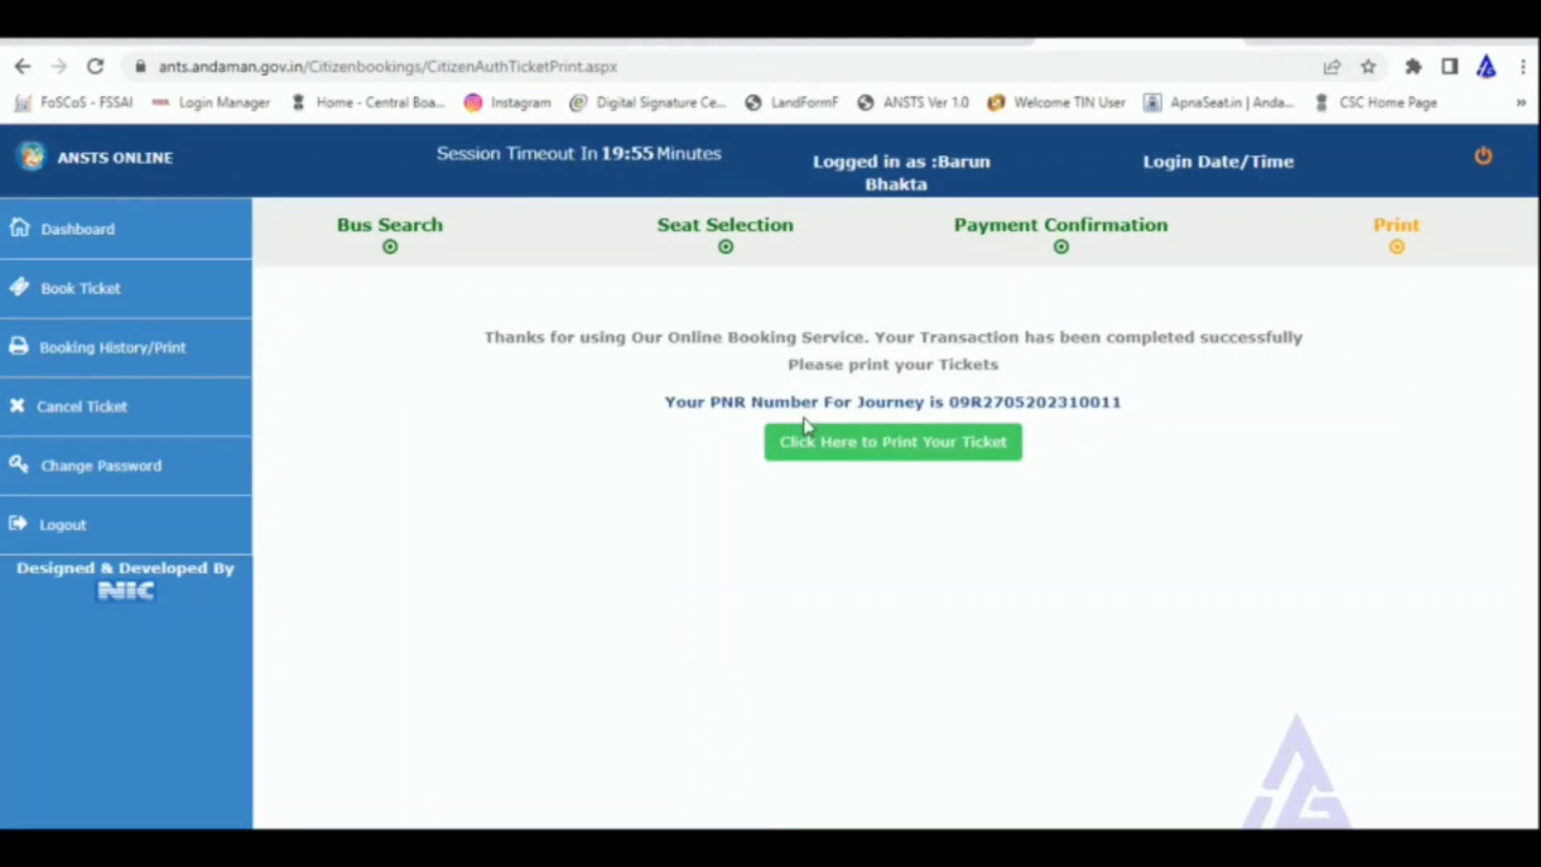
# Step: Open the printable version of the booked ticket from the booking completion page
pyautogui.moveTo(668, 401); pyautogui.dragTo(1152, 407)
pyautogui.click(901, 459)
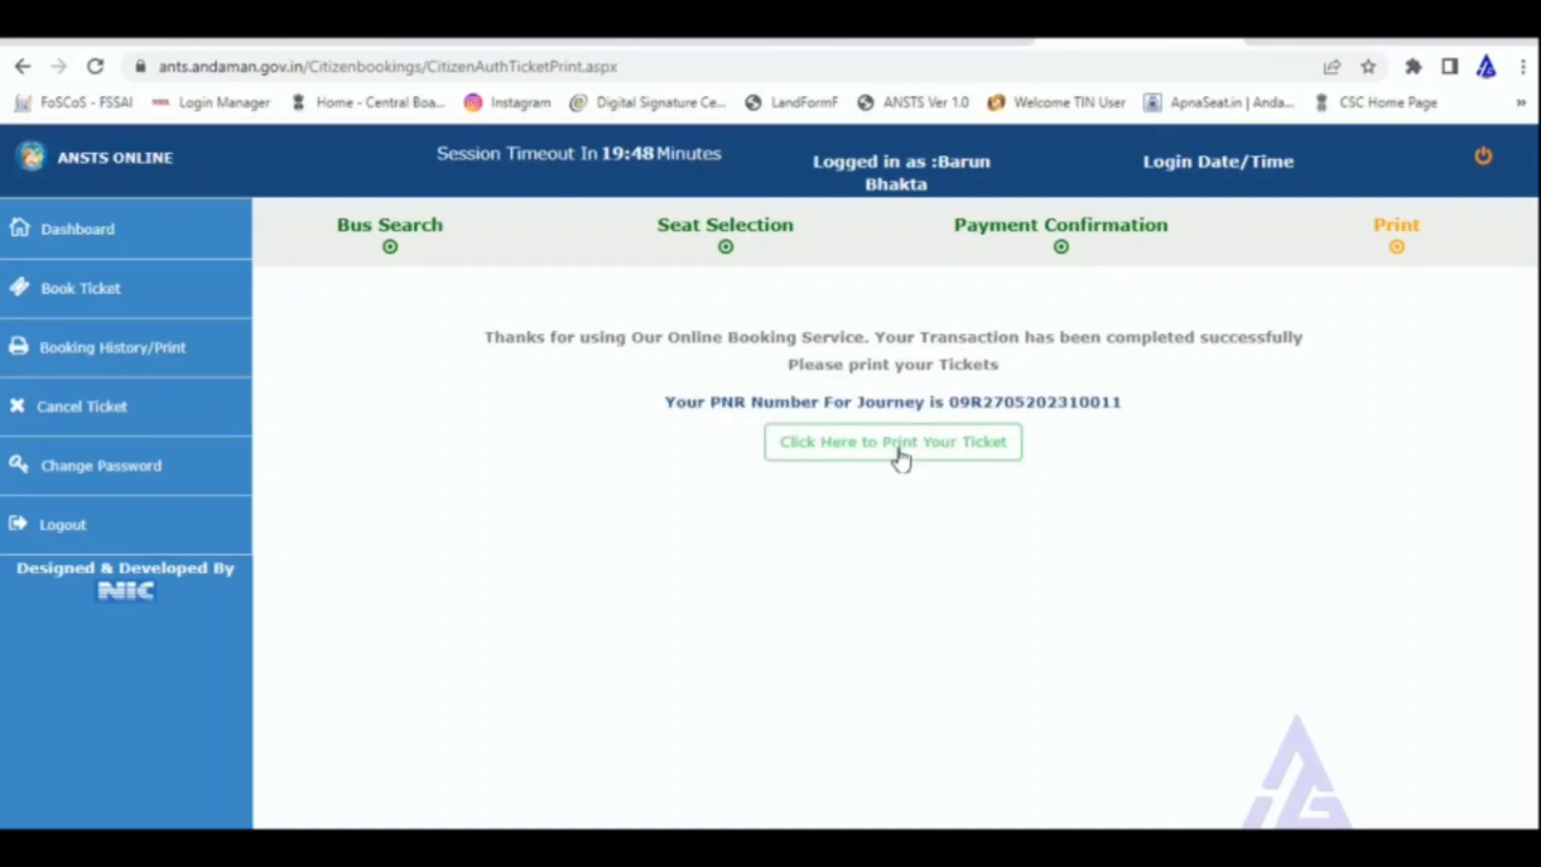
pyautogui.click(901, 458)
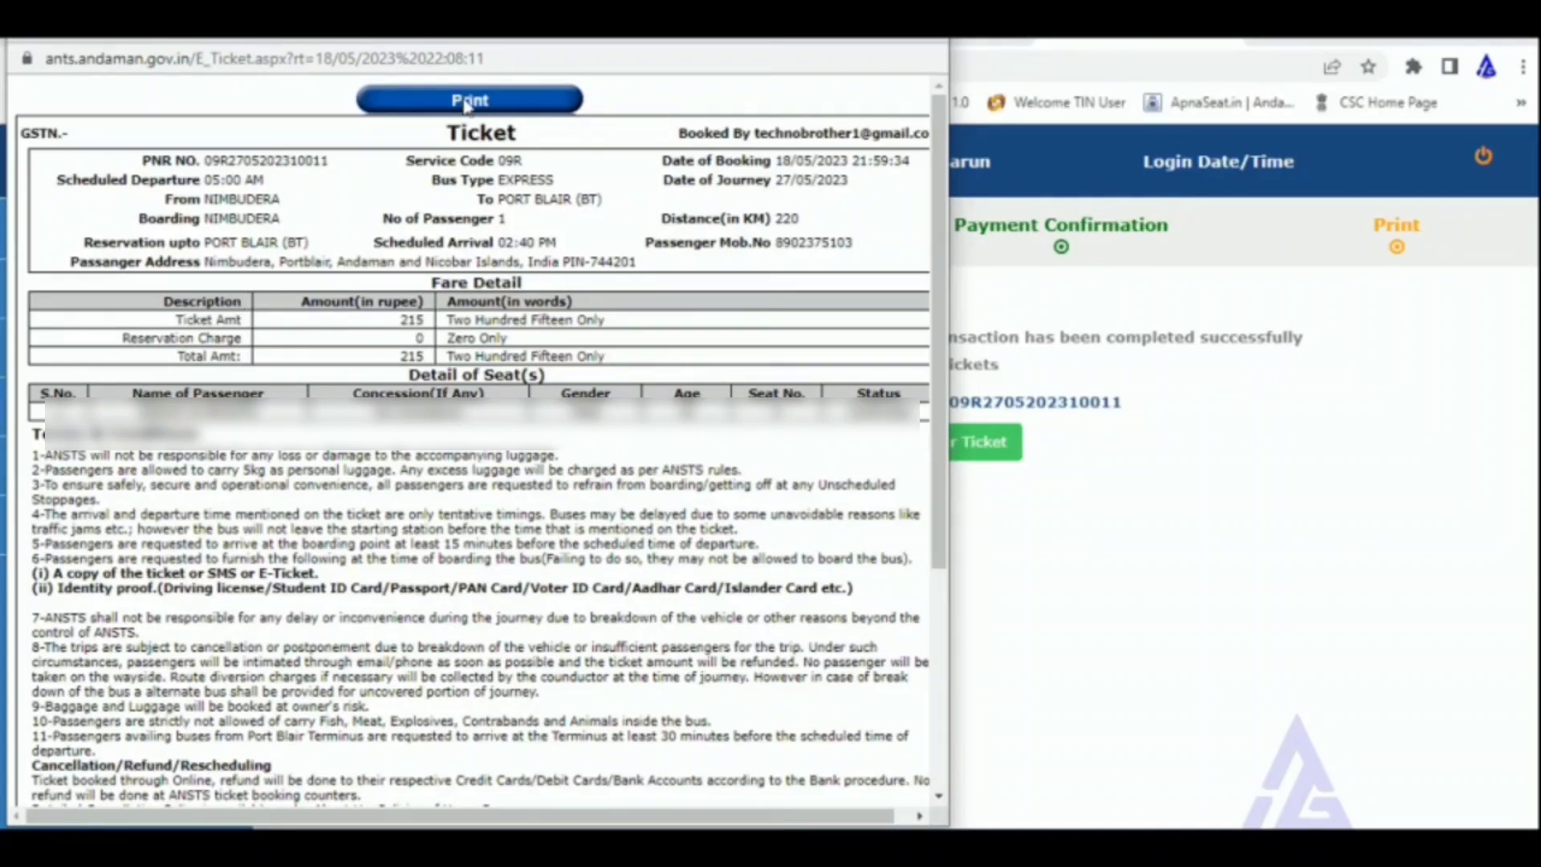
# Step: Check the PNR number, date of journey, scheduled departure and boarding point on the ticket
pyautogui.moveTo(142, 160); pyautogui.dragTo(398, 163)
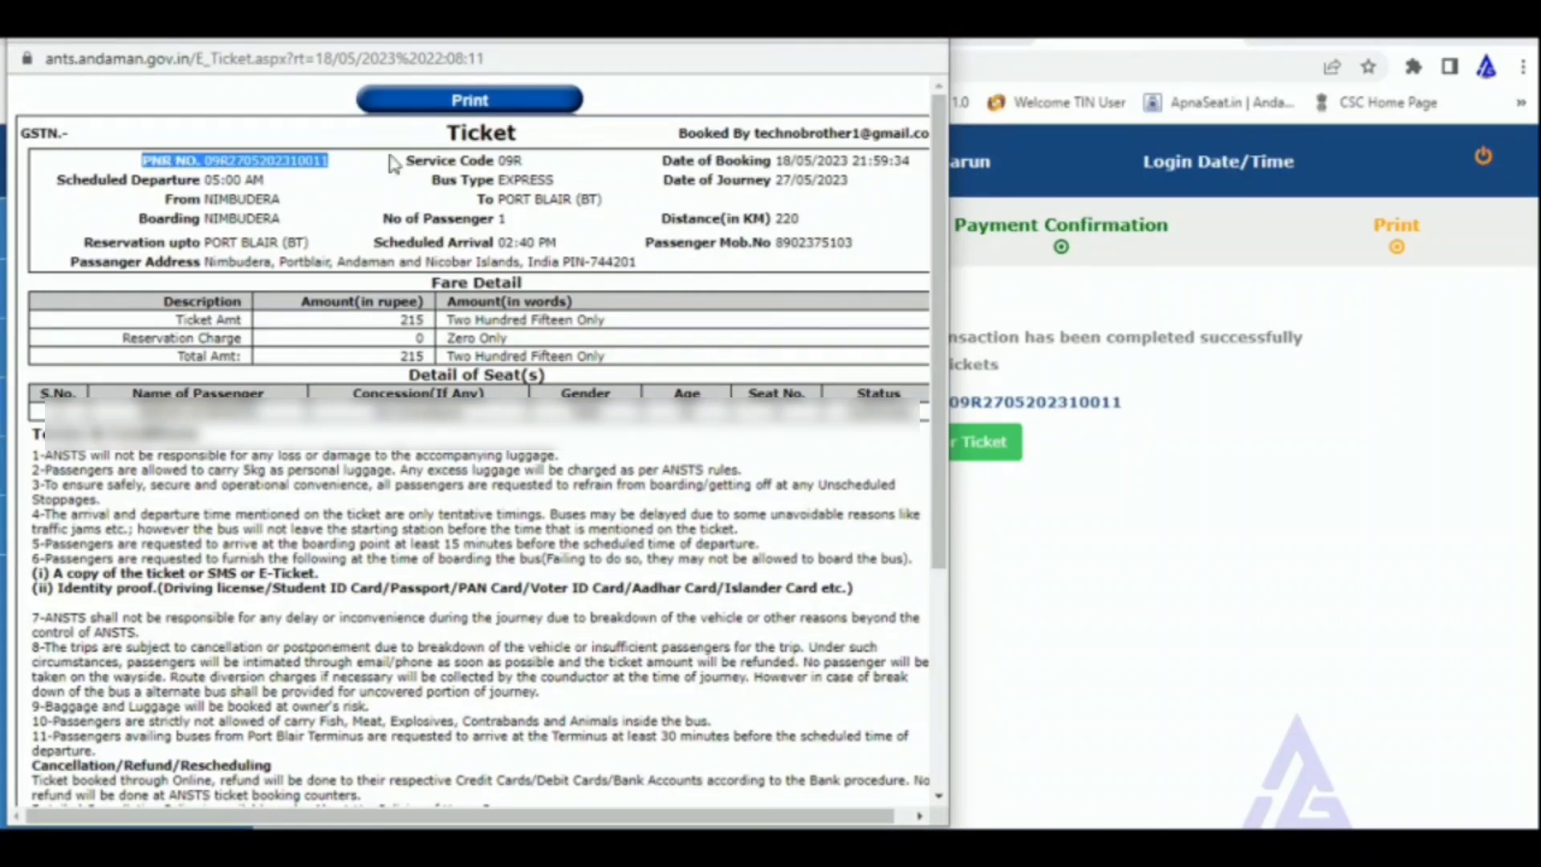
pyautogui.tripleClick(850, 178)
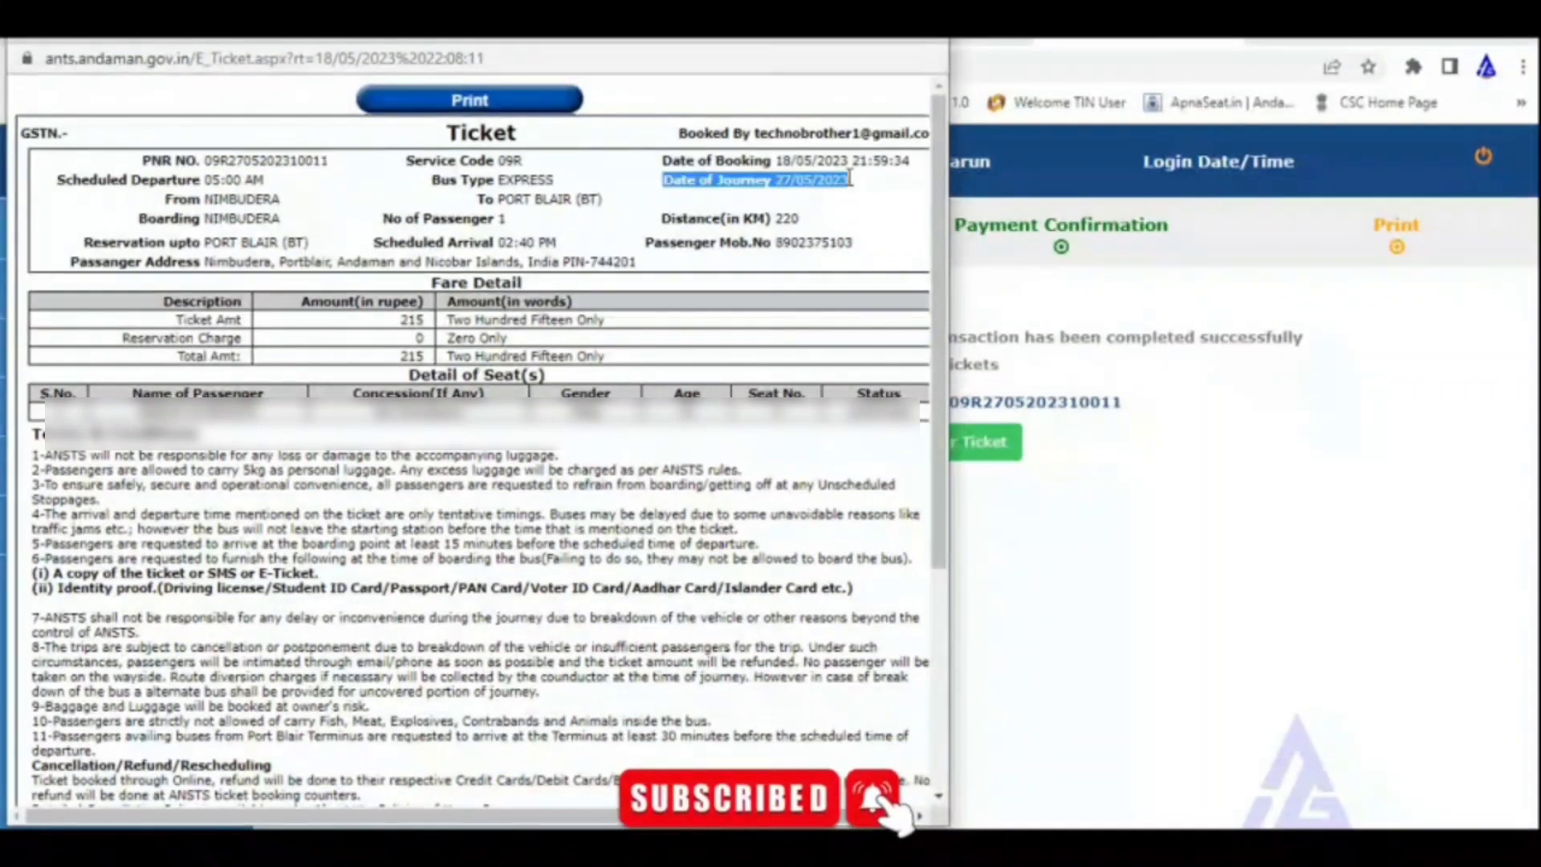
pyautogui.click(209, 177)
pyautogui.moveTo(209, 177); pyautogui.dragTo(264, 178)
pyautogui.moveTo(205, 219); pyautogui.dragTo(364, 229)
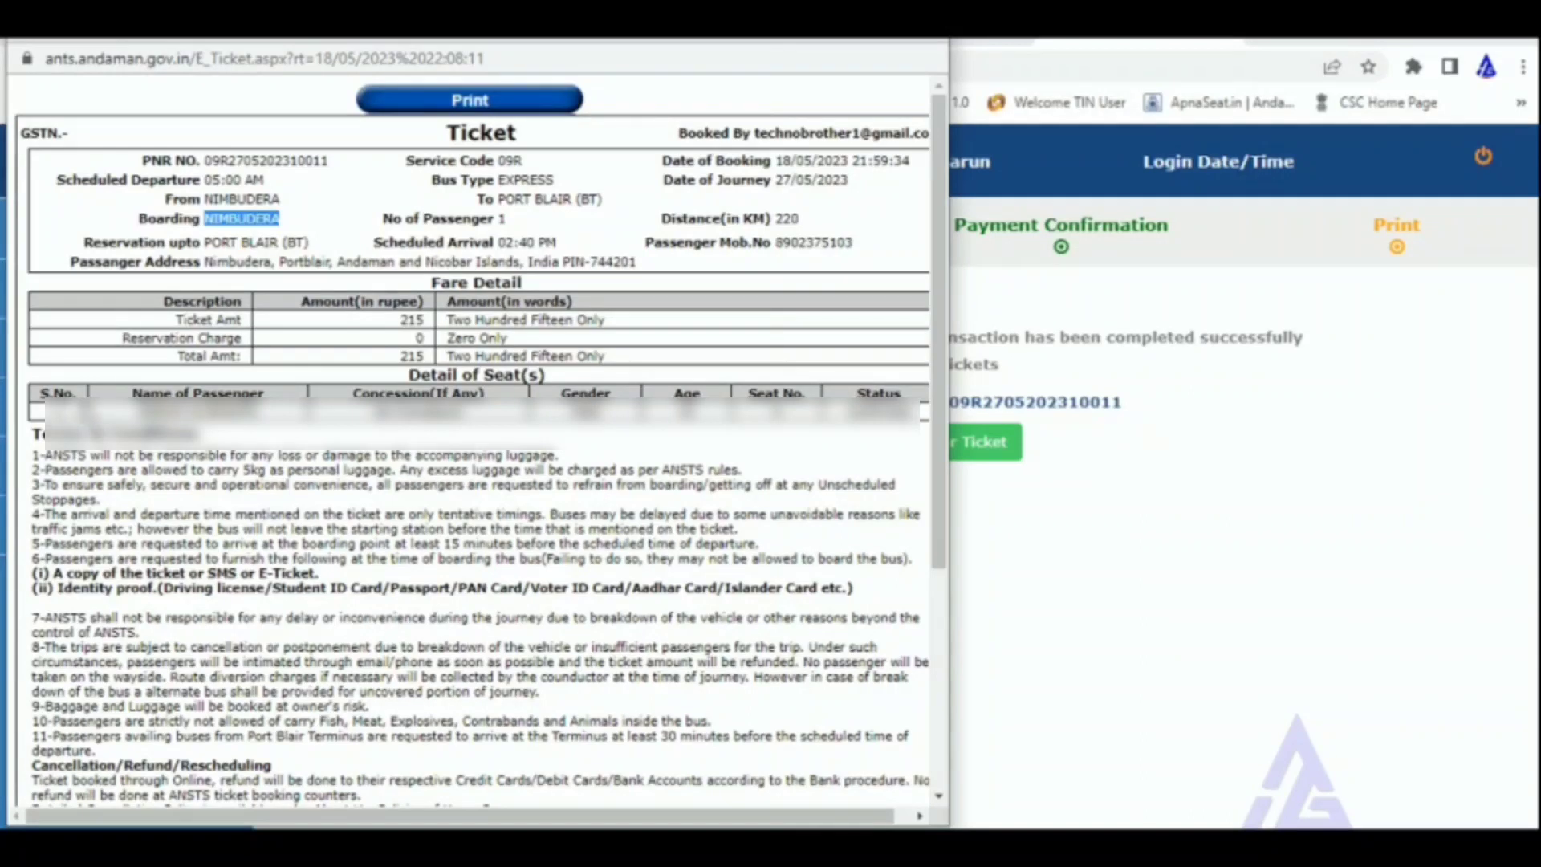
# Step: Review the ticket's cancellation and refund deduction slabs and the enquiry office contacts
pyautogui.scroll(-4, 824, 398)
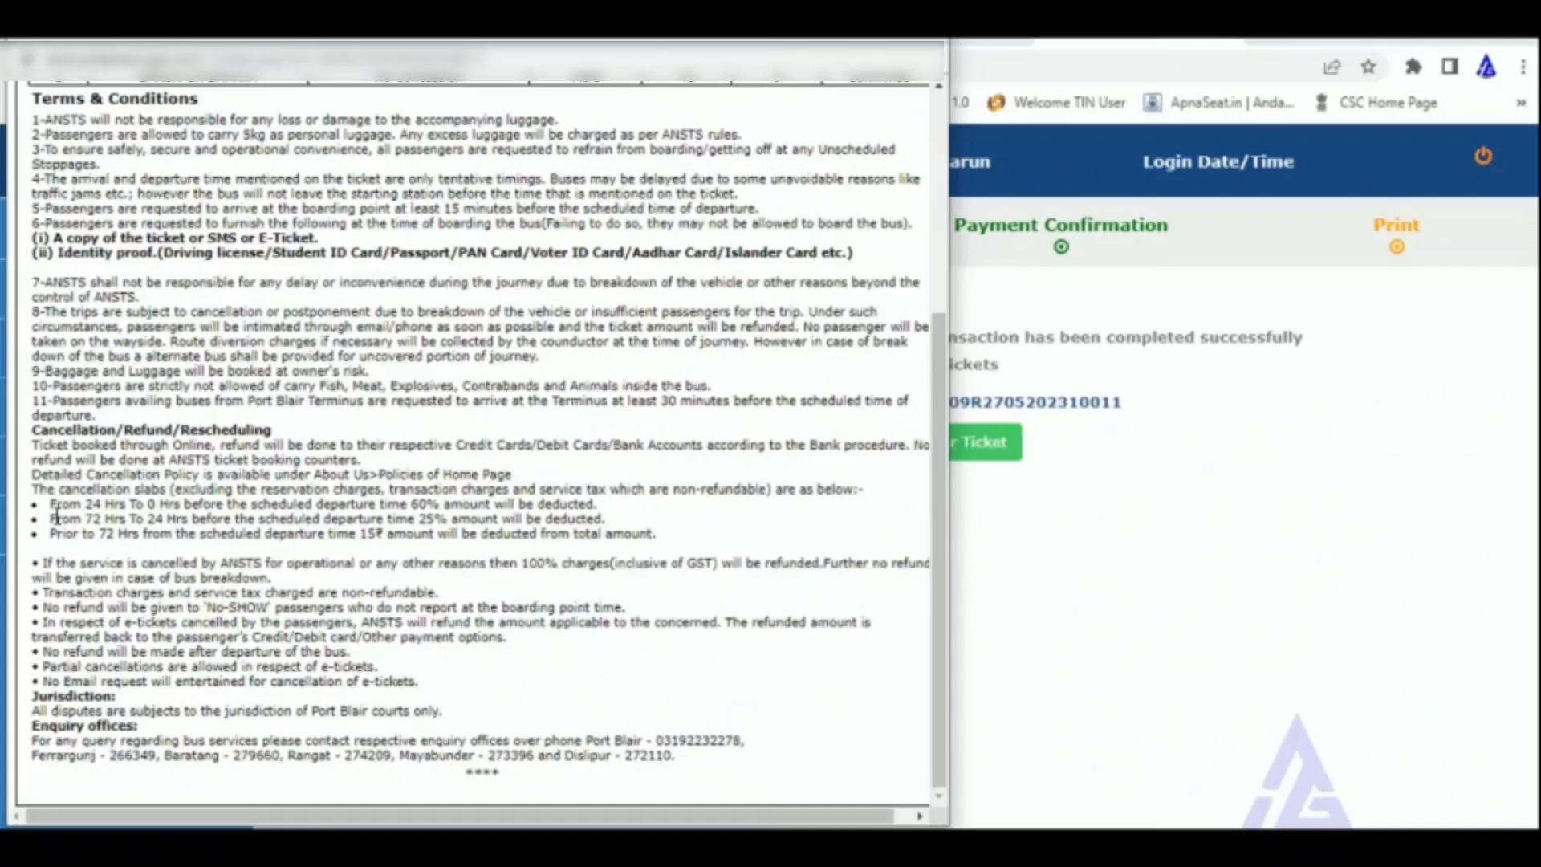
pyautogui.moveTo(49, 504); pyautogui.dragTo(626, 507)
pyautogui.moveTo(50, 518); pyautogui.dragTo(606, 520)
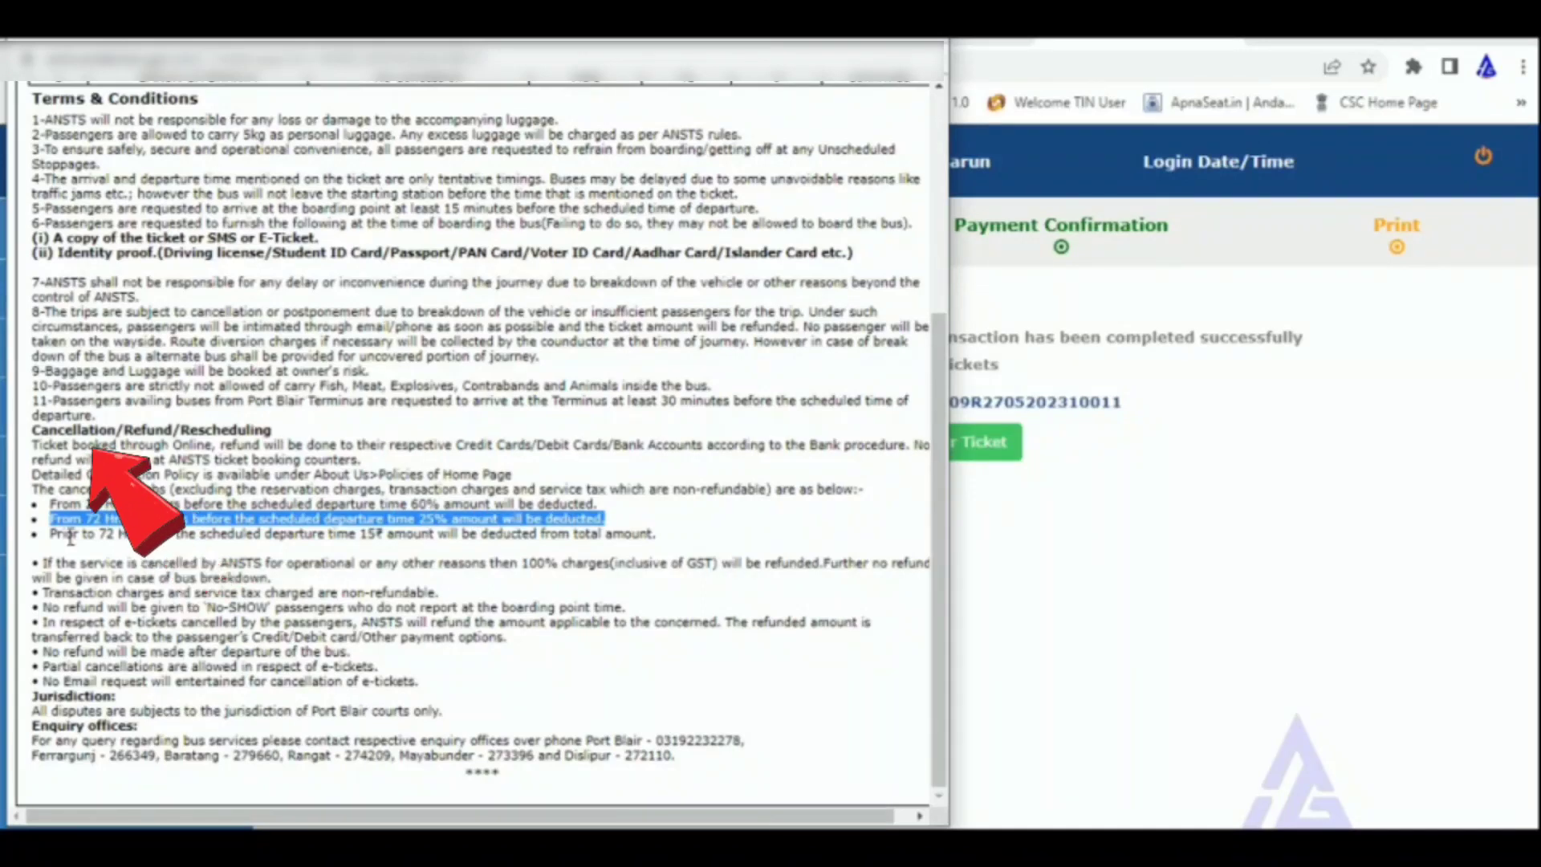
pyautogui.moveTo(57, 538); pyautogui.dragTo(725, 566)
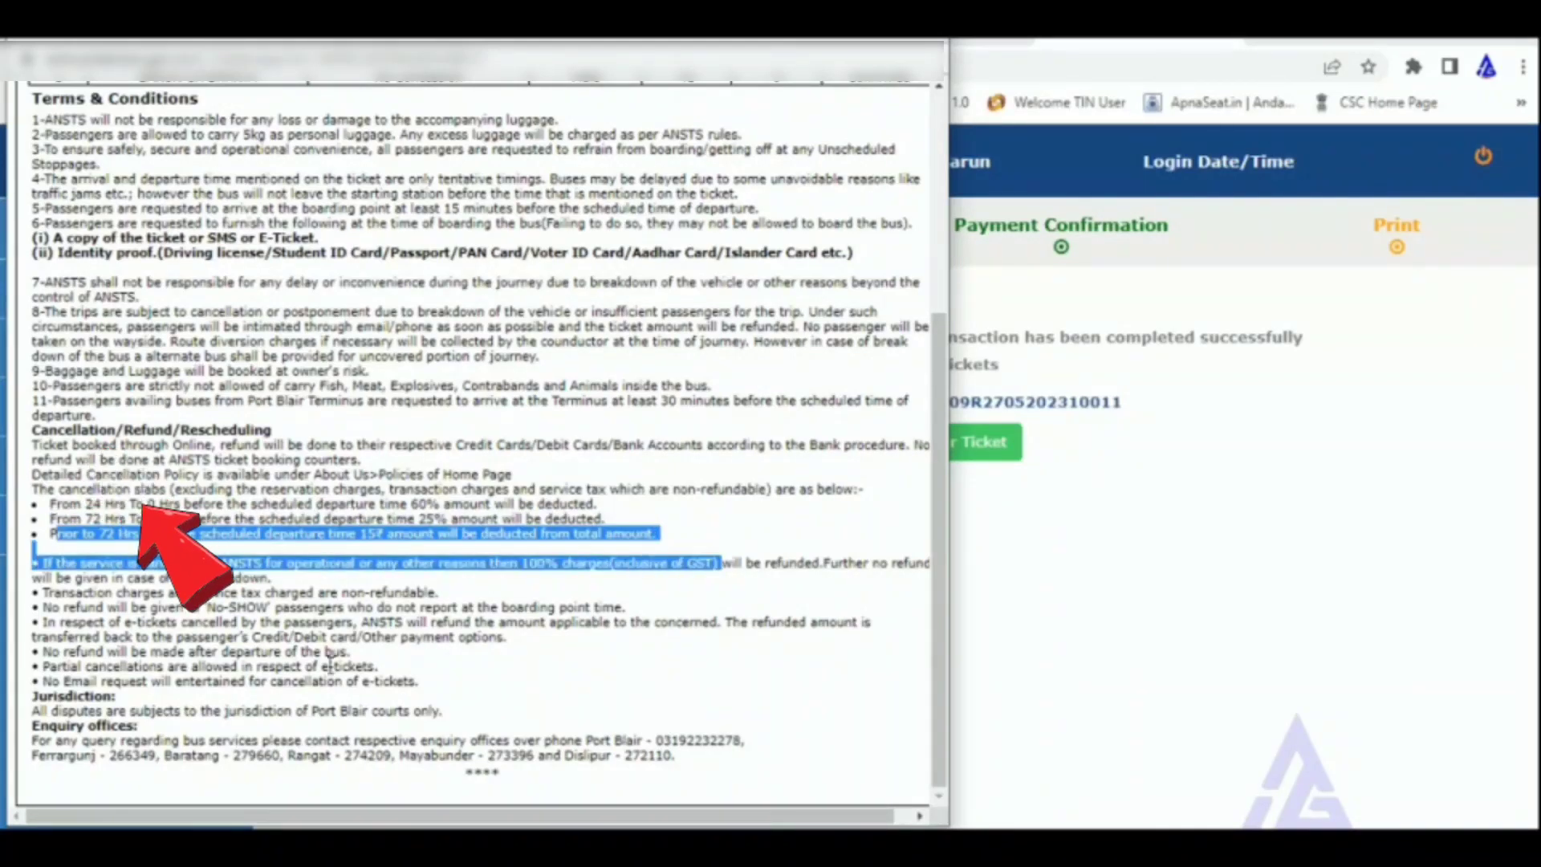
pyautogui.click(567, 743)
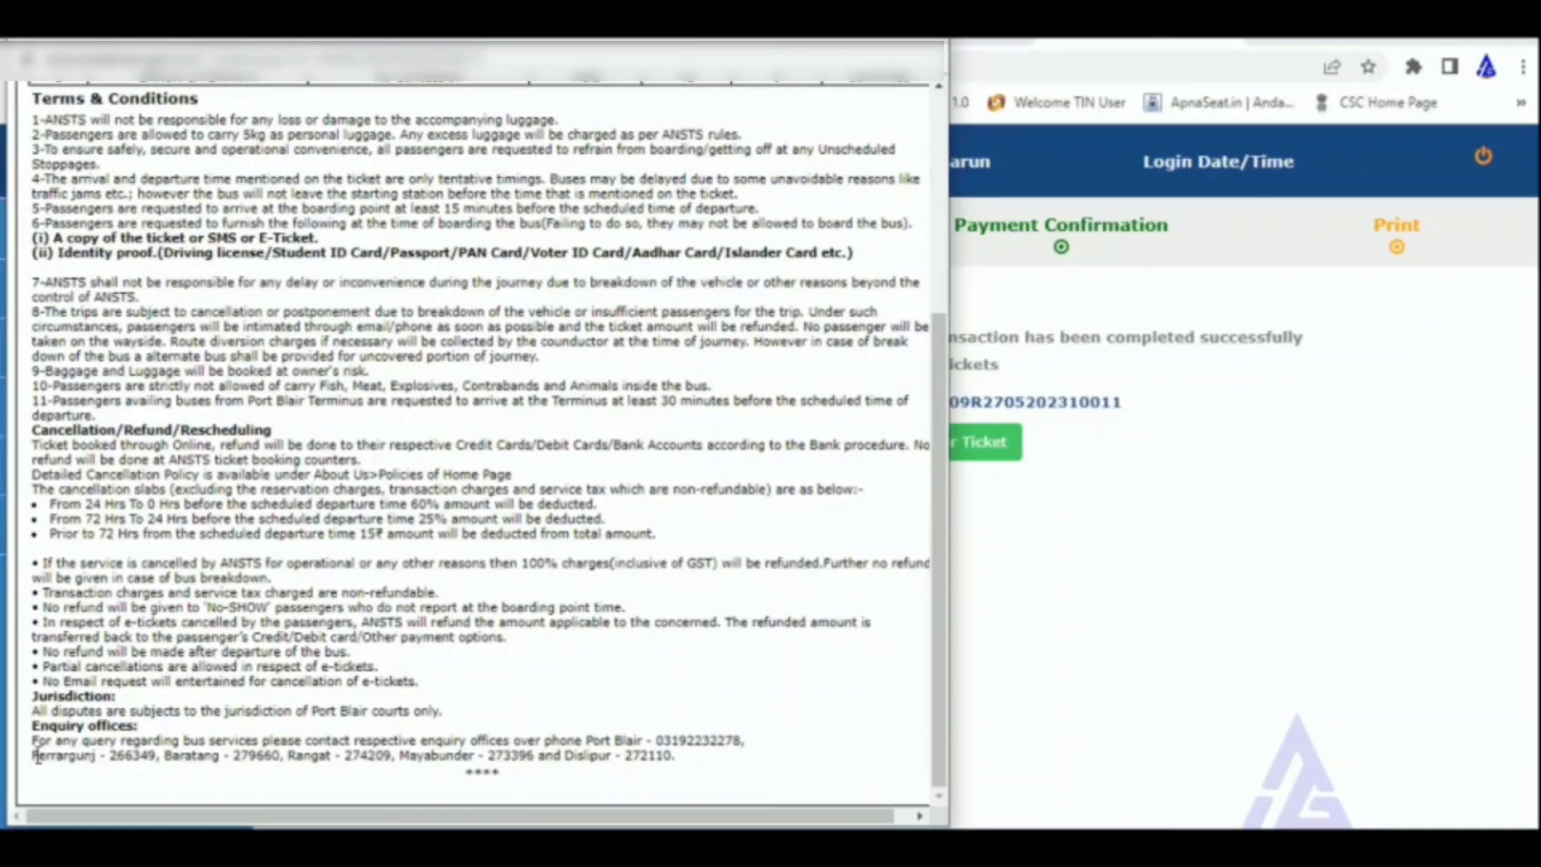
pyautogui.moveTo(33, 755); pyautogui.dragTo(677, 770)
pyautogui.click(689, 655)
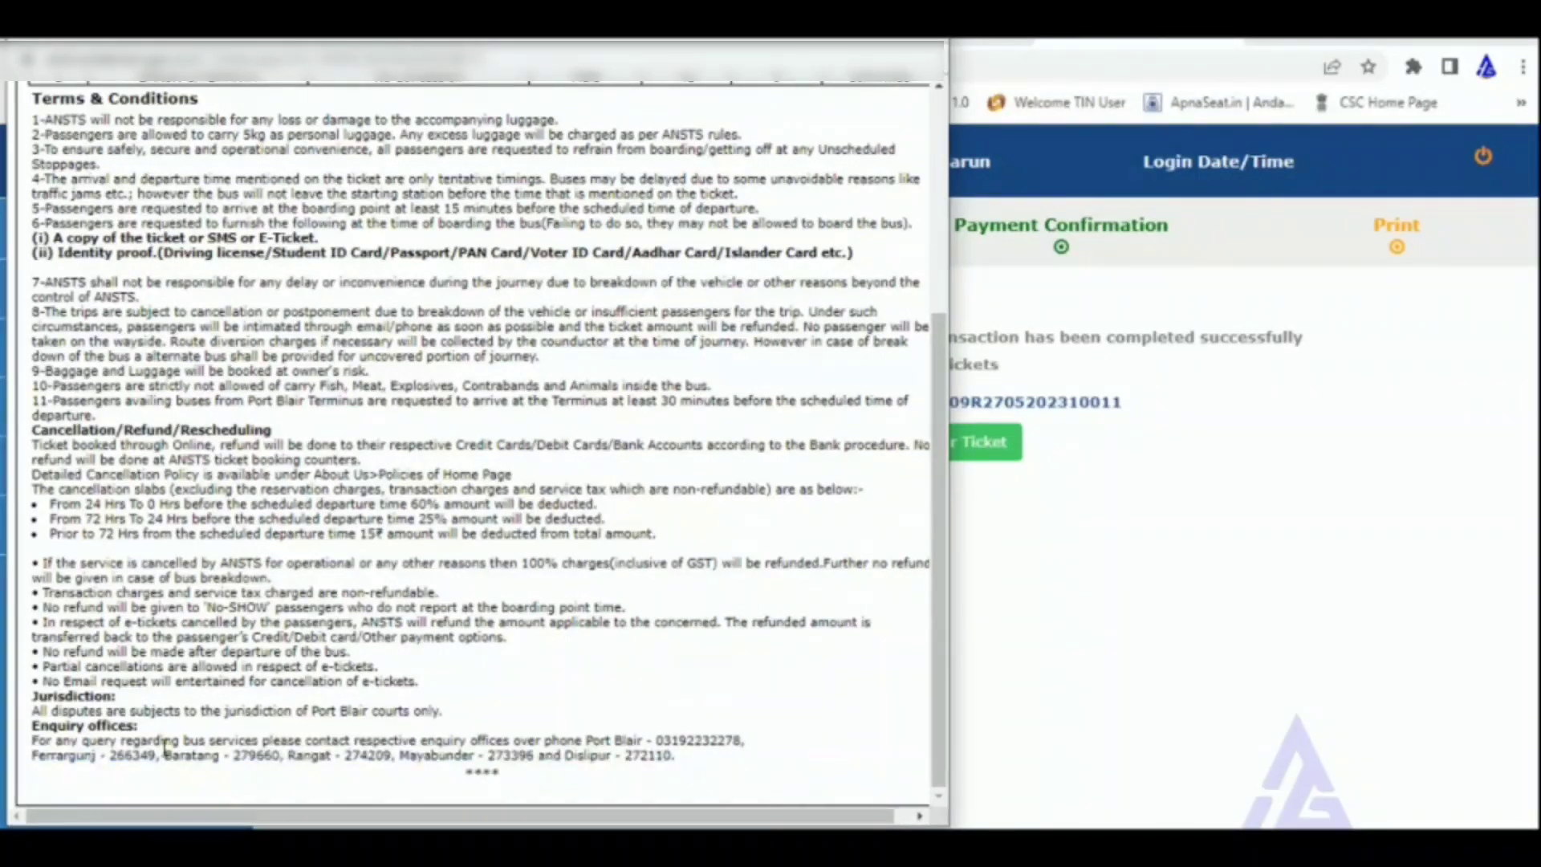